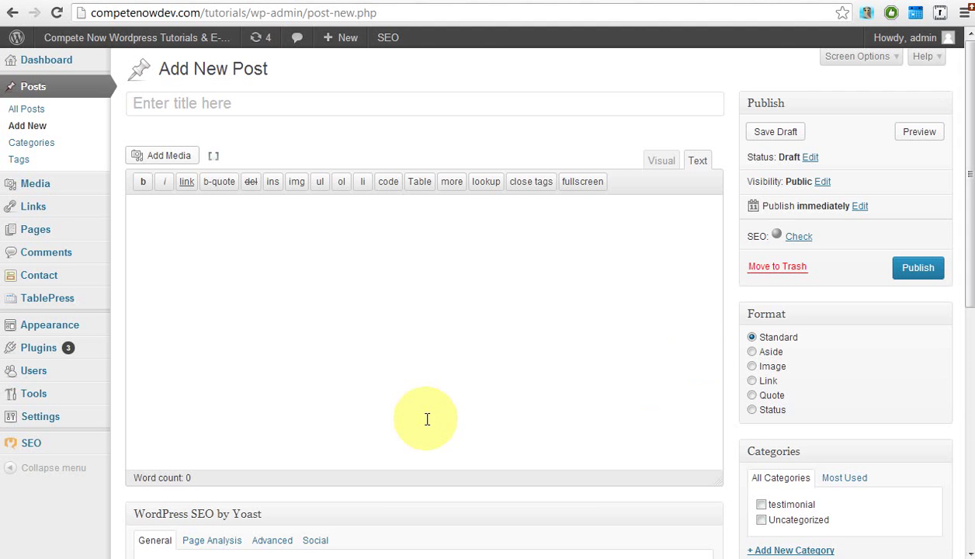
- Type the post title 'Increase Traffic to my Website Through Search Engine Optimization'
{"action": "left_click", "coordinate": [438, 327]}
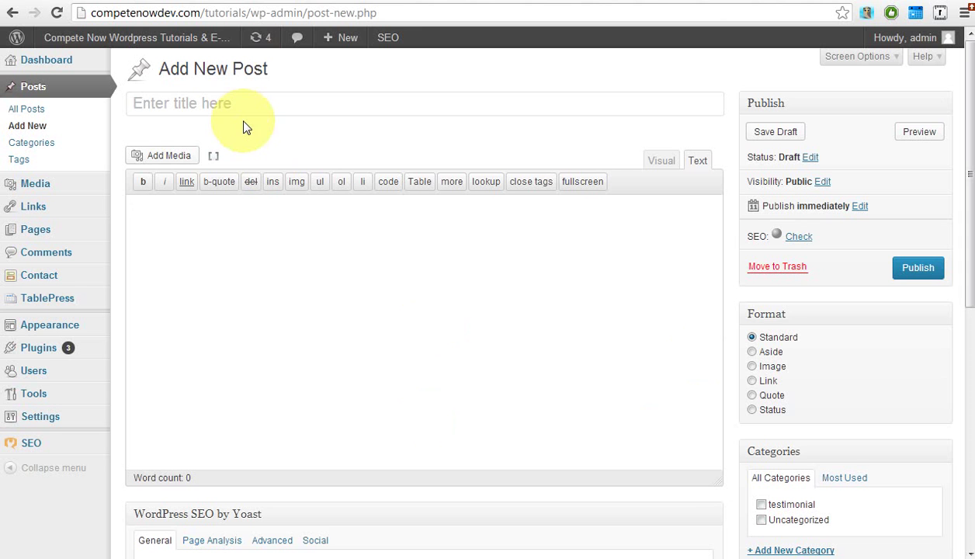
{"action": "left_click", "coordinate": [233, 104]}
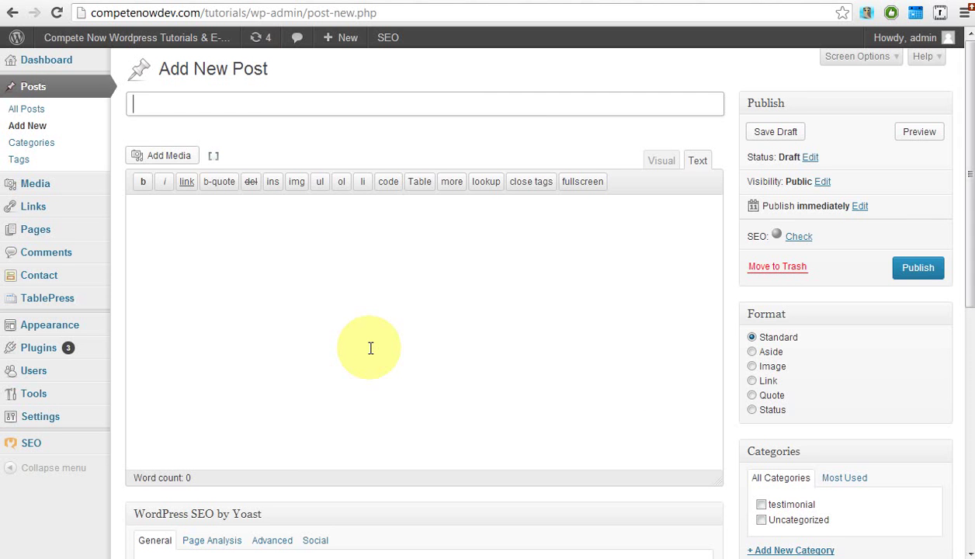
{"action": "type", "text": "Increase "}
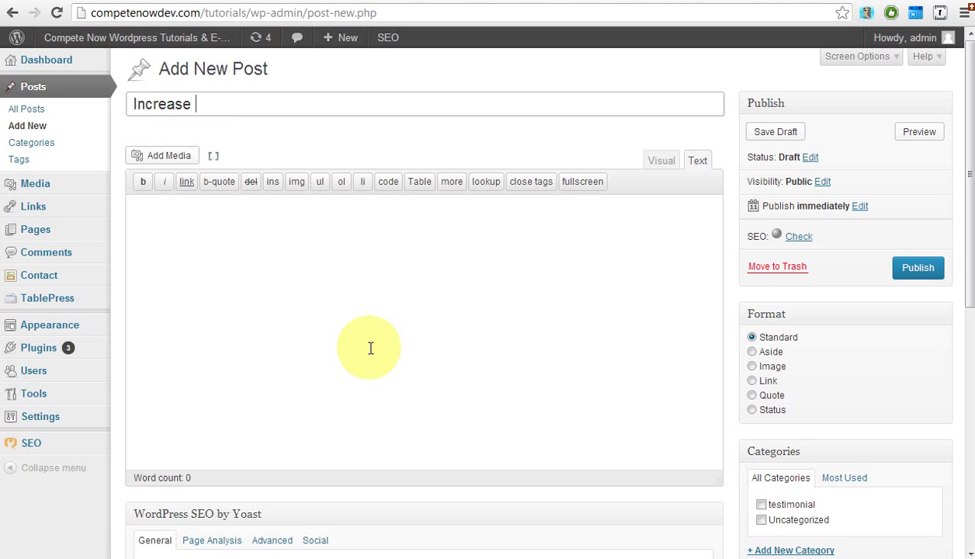
{"action": "type", "text": "Traffic to "}
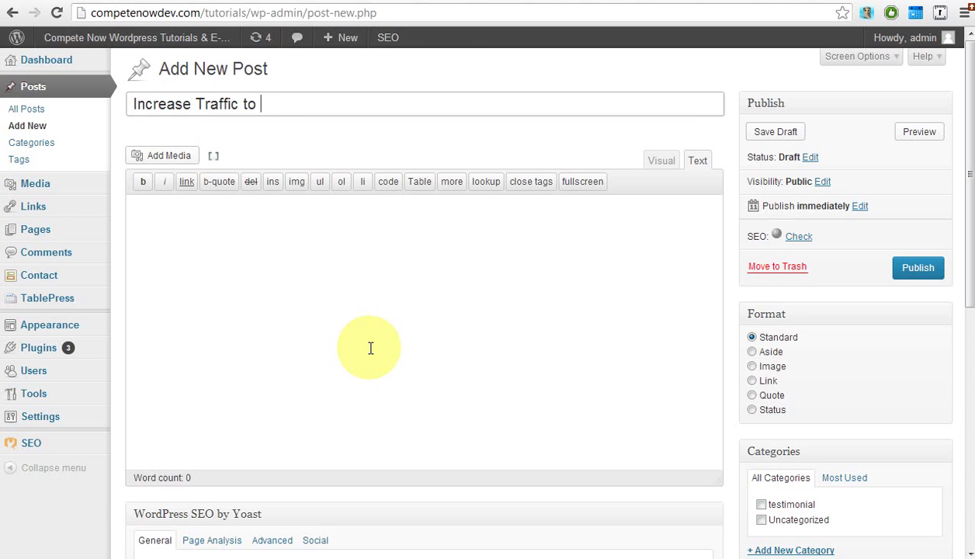
{"action": "type", "text": "my Website Thr"}
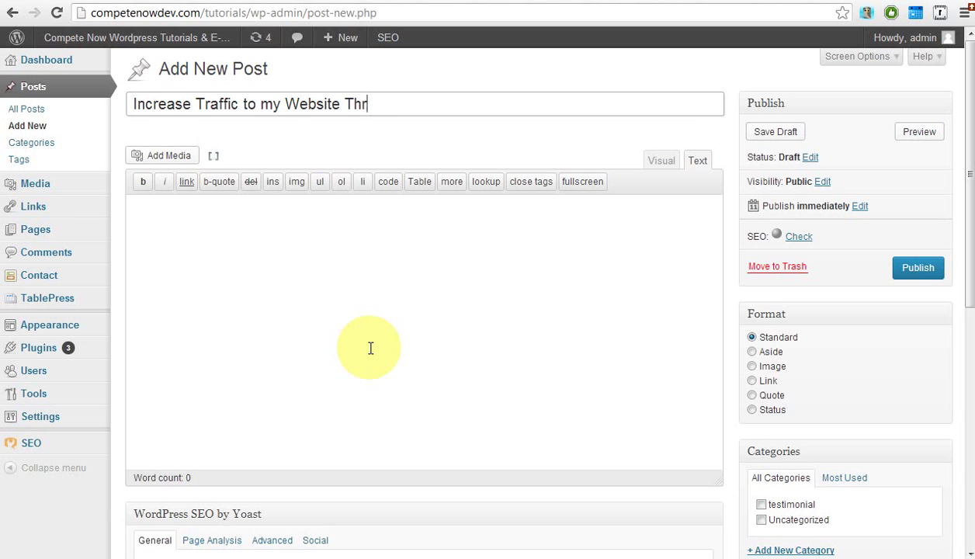
{"action": "type", "text": "ough Search End"}
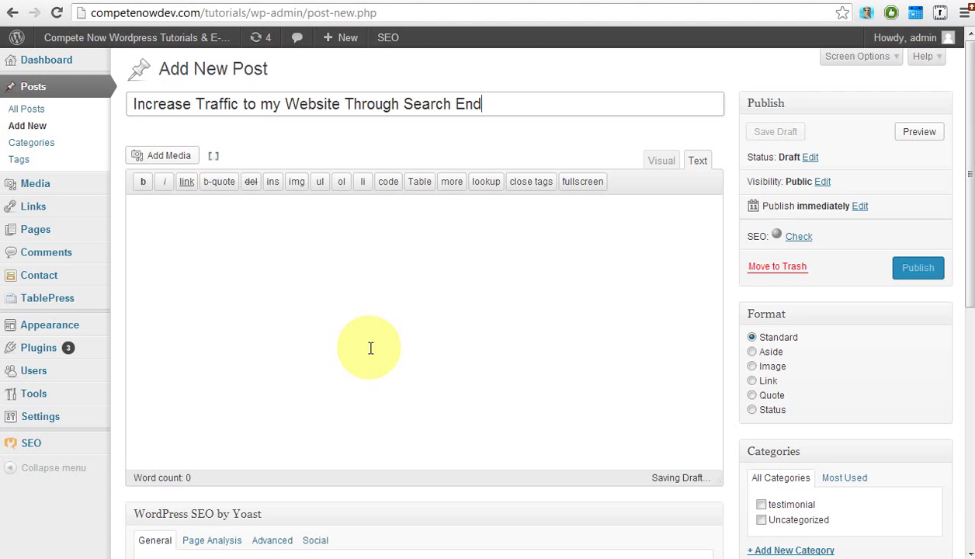
{"action": "key", "text": "BackSpace"}
{"action": "type", "text": "gine Optim"}
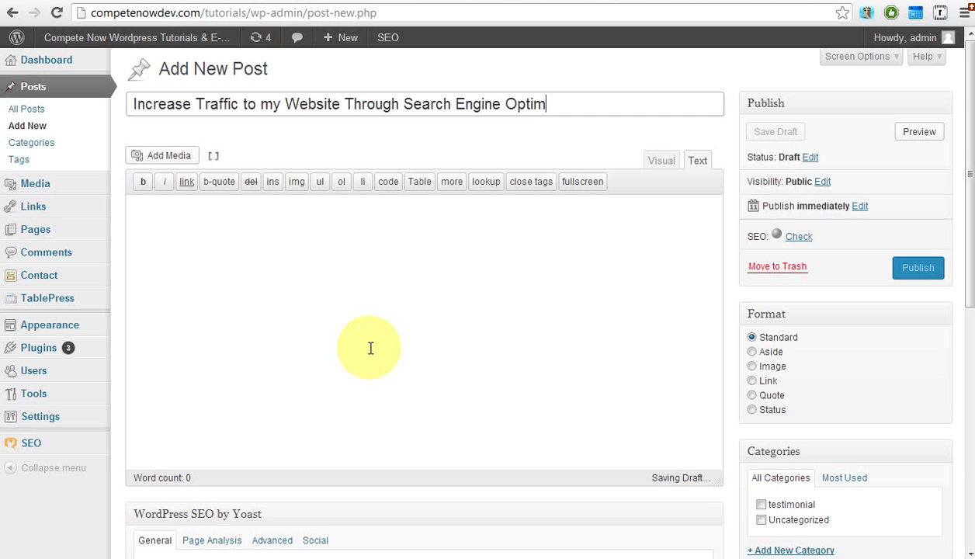
{"action": "type", "text": "ization"}
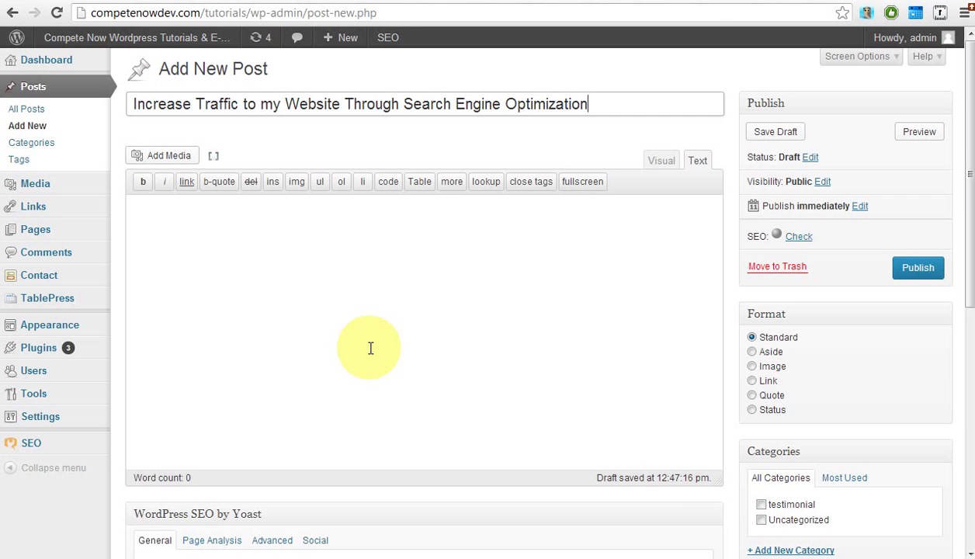
- Prefix the title with 'How to' and insert 'Traffic' after 'Website'
{"action": "left_click", "coordinate": [133, 94]}
{"action": "type", "text": "How to"}
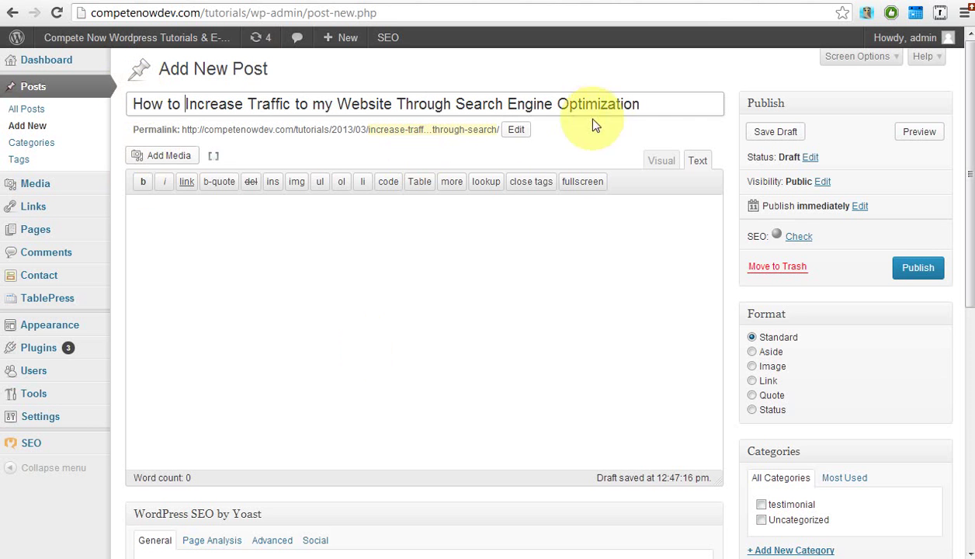
{"action": "left_click", "coordinate": [639, 94]}
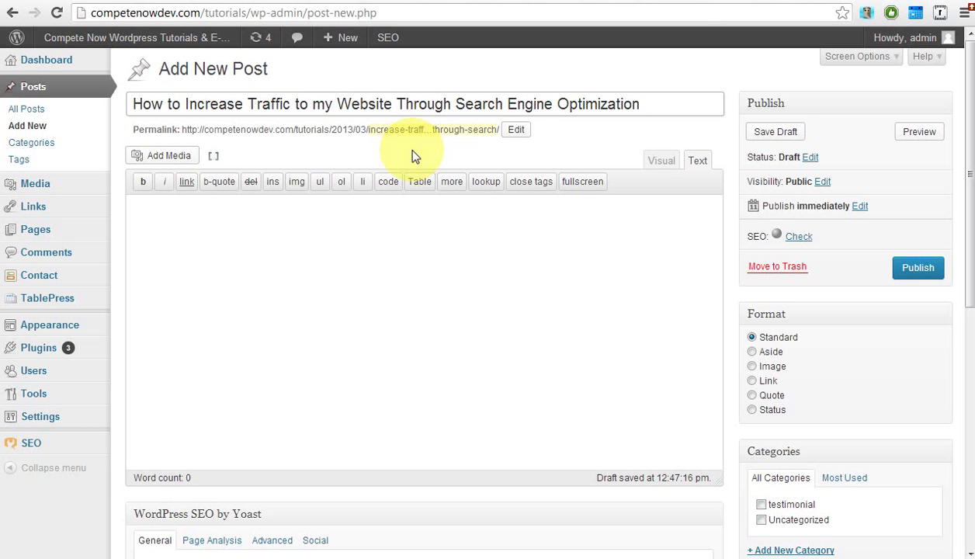
{"action": "type", "text": "Traffic T"}
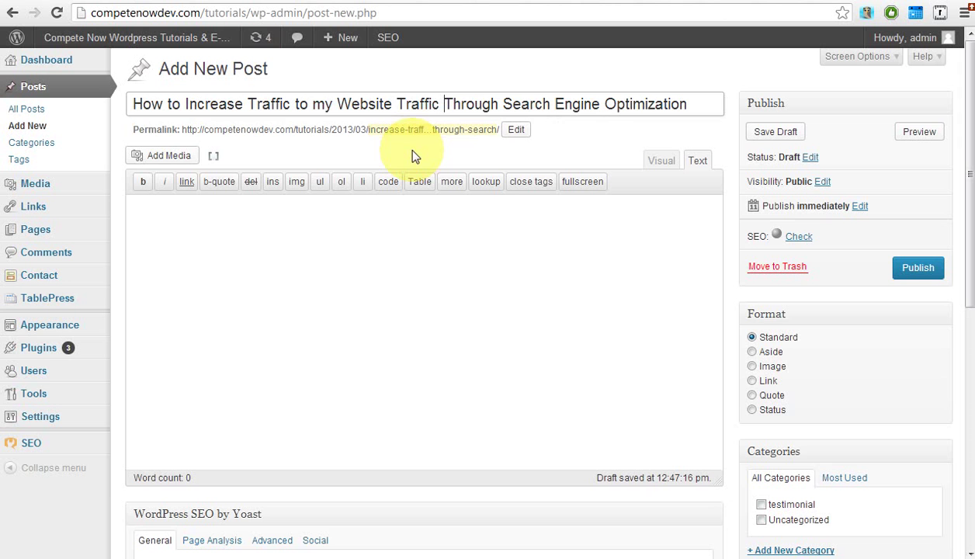
{"action": "left_click", "coordinate": [349, 282]}
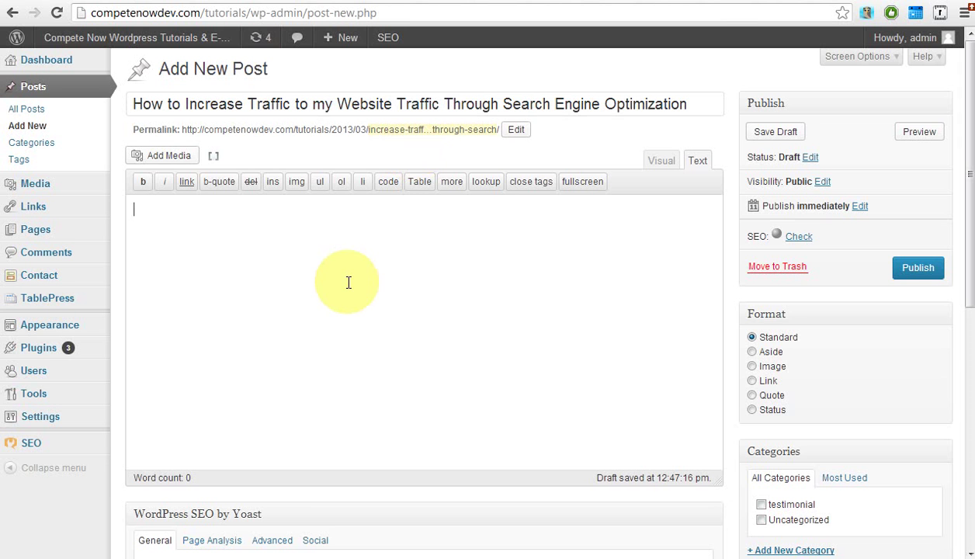
{"action": "left_click", "coordinate": [196, 103]}
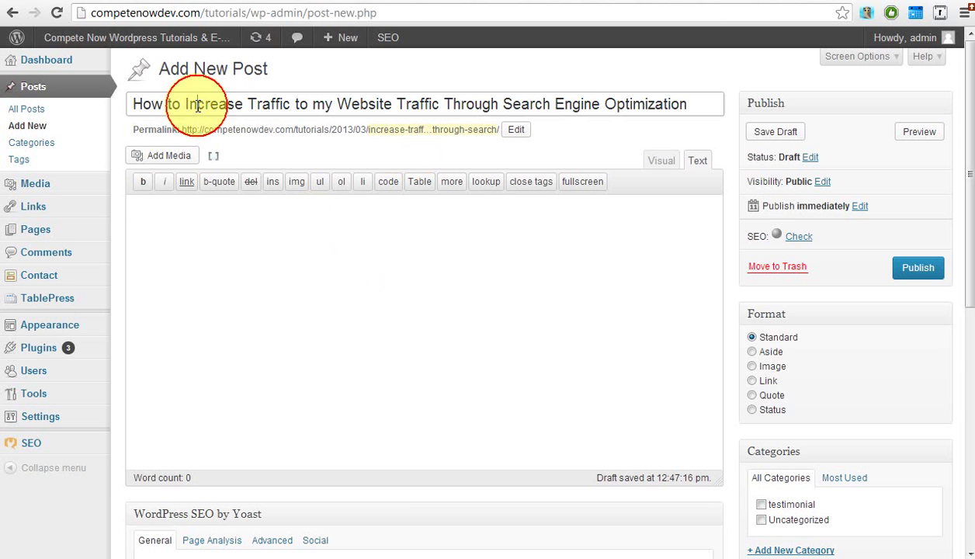
{"action": "scroll", "coordinate": [344, 316], "scroll_direction": "down", "scroll_amount": 5}
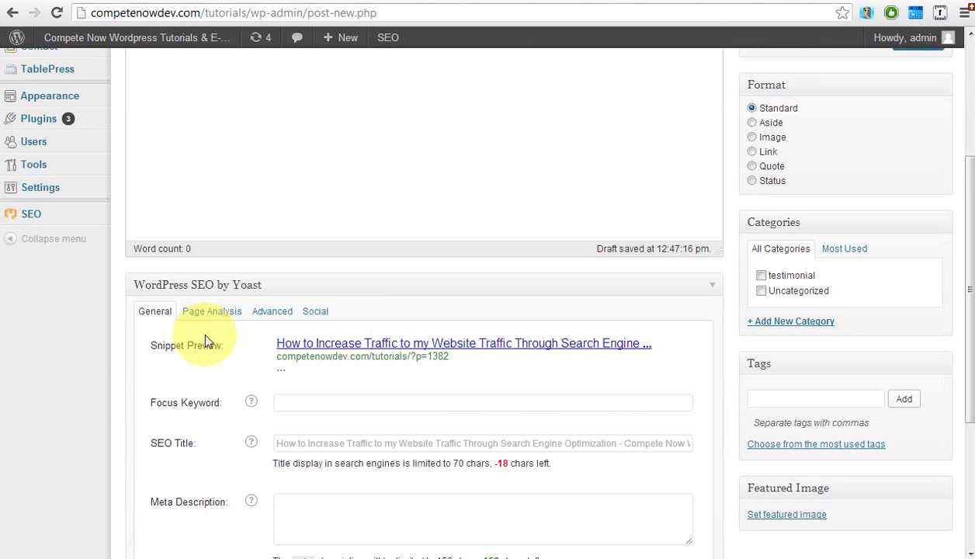
{"action": "scroll", "coordinate": [191, 348], "scroll_direction": "down", "scroll_amount": 2}
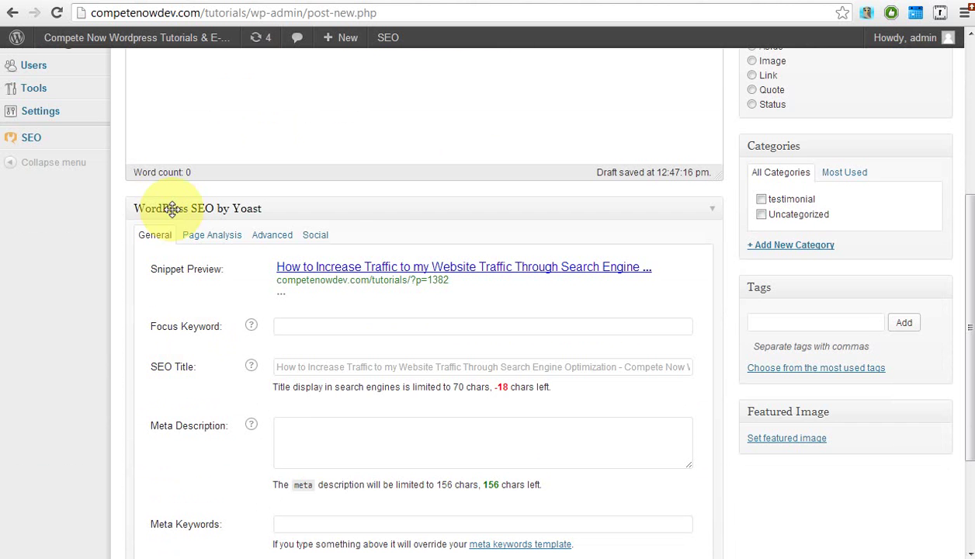
{"action": "scroll", "coordinate": [173, 210], "scroll_direction": "down", "scroll_amount": 1}
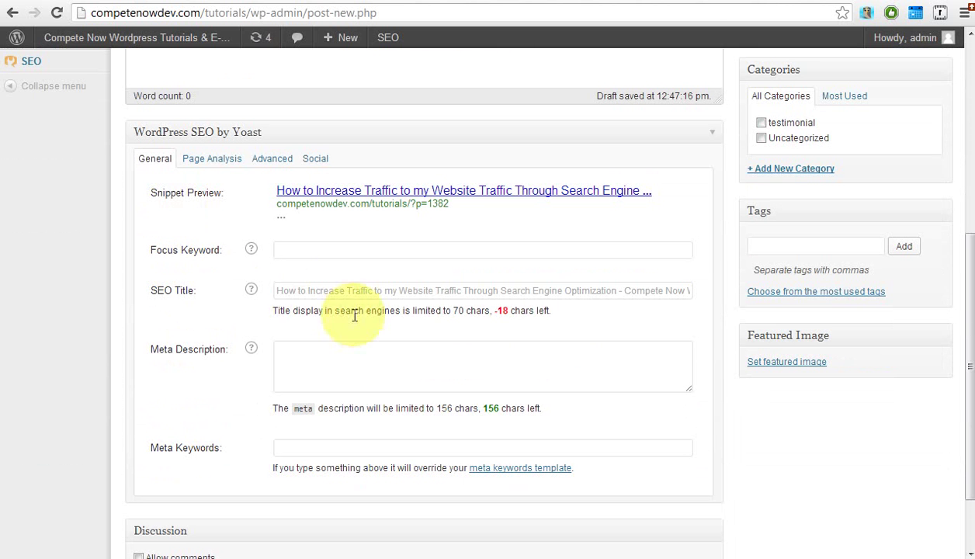
{"action": "scroll", "coordinate": [854, 436], "scroll_direction": "up", "scroll_amount": 1}
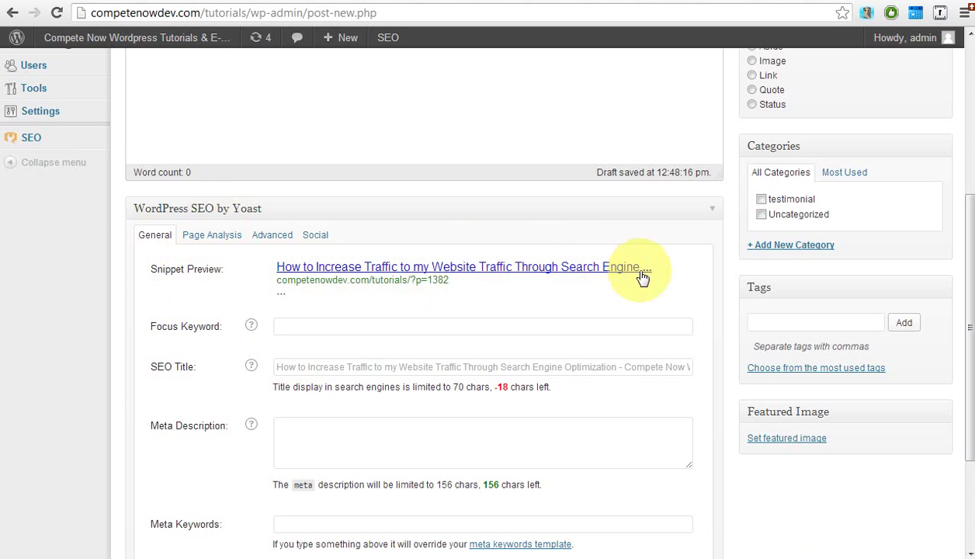
{"action": "scroll", "coordinate": [728, 296], "scroll_direction": "up", "scroll_amount": 4}
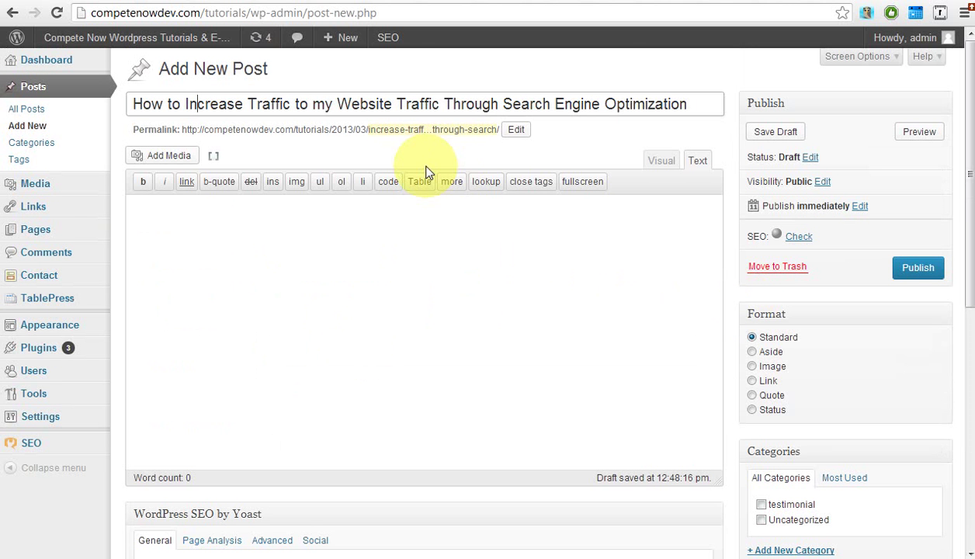
- Capitalise 'My', replace 'Search Engine Optimization' with 'SEO', and select the whole title
{"action": "left_click", "coordinate": [393, 103]}
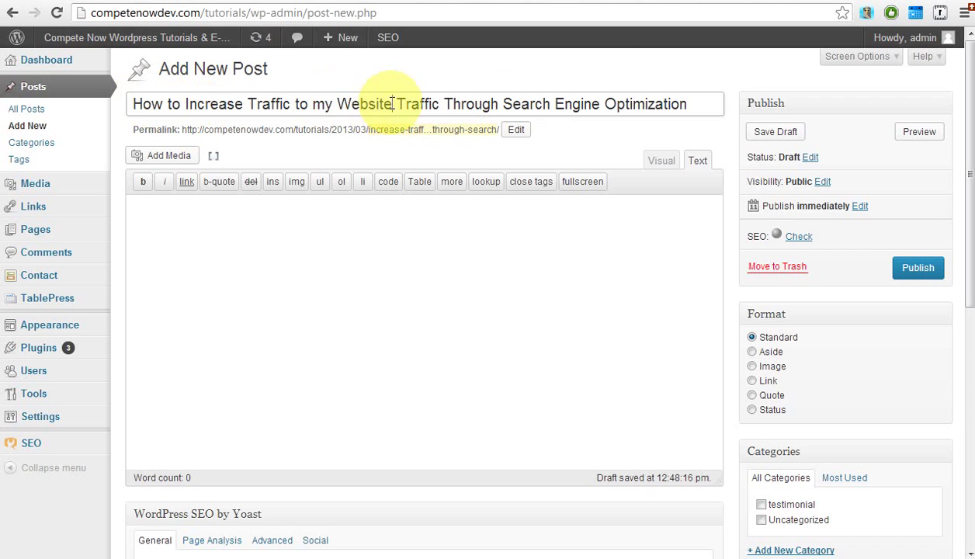
{"action": "left_click", "coordinate": [324, 105]}
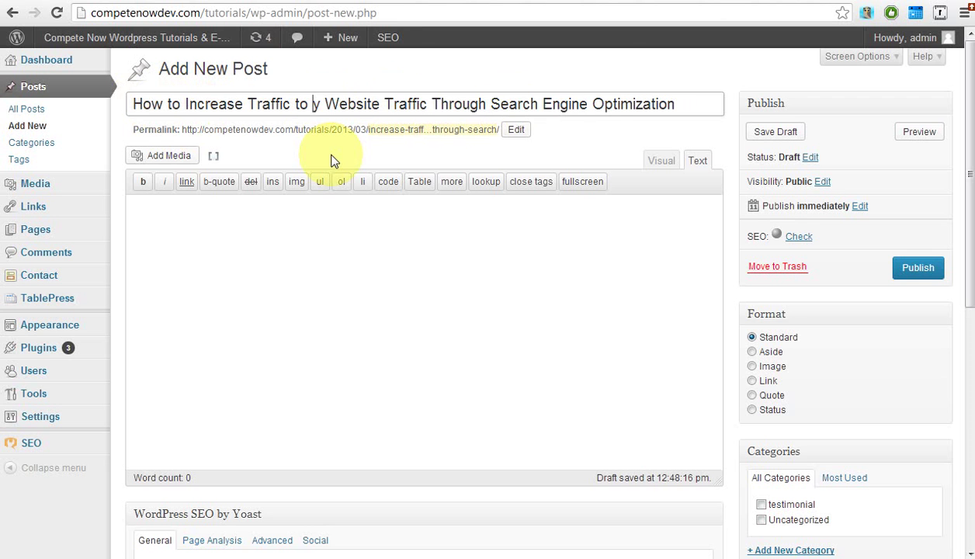
{"action": "type", "text": "M"}
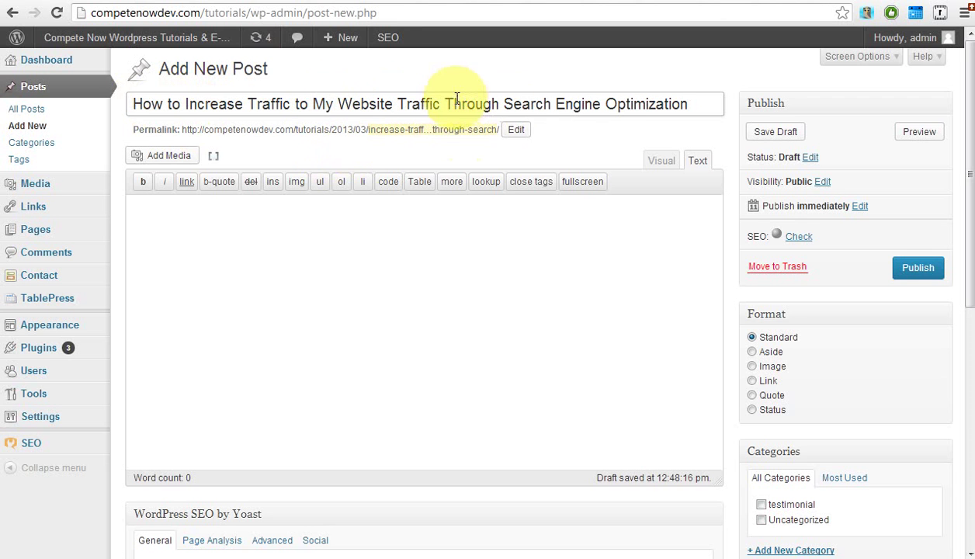
{"action": "left_click", "coordinate": [584, 104]}
{"action": "left_click_drag", "start_coordinate": [691, 103], "coordinate": [504, 87]}
{"action": "type", "text": "SEO"}
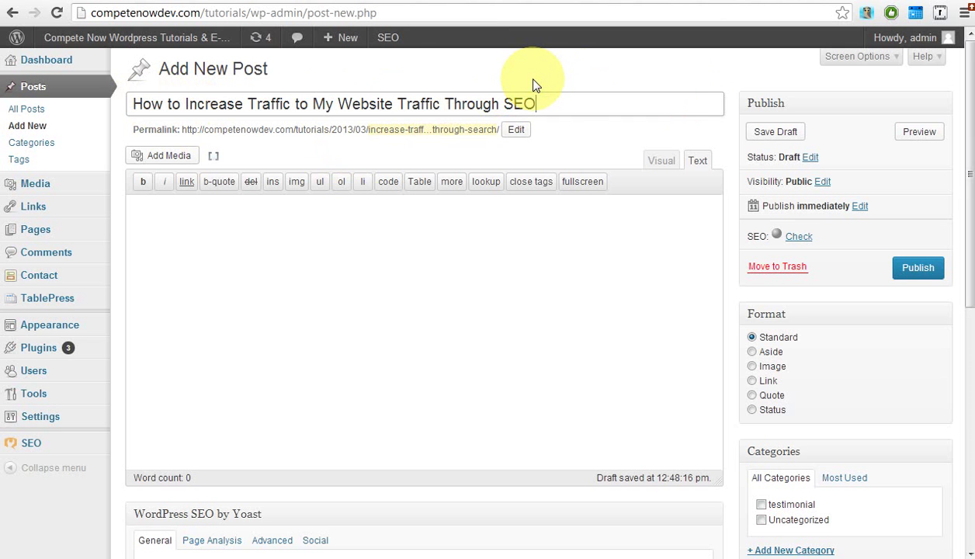
{"action": "left_click", "coordinate": [733, 435]}
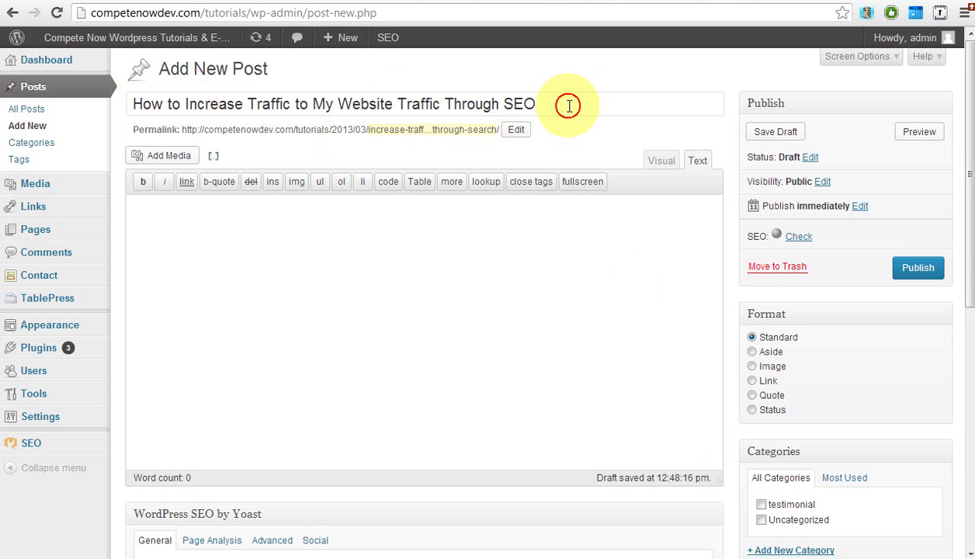
{"action": "left_click_drag", "start_coordinate": [570, 106], "coordinate": [98, 94]}
{"action": "key", "text": "ctrl+c"}
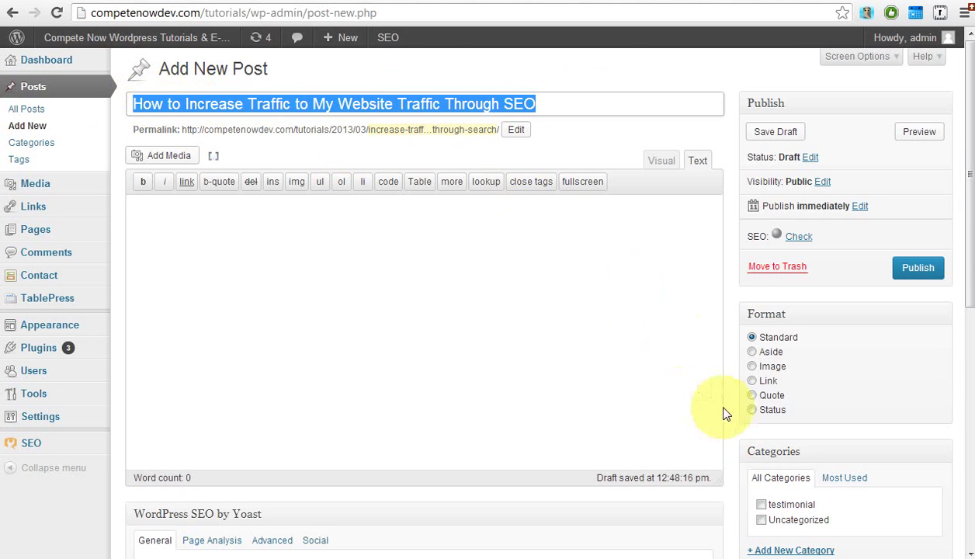
- Paste the copied post title into the Yoast SEO Title field
{"action": "scroll", "coordinate": [724, 418], "scroll_direction": "down", "scroll_amount": 2}
{"action": "scroll", "coordinate": [326, 466], "scroll_direction": "down", "scroll_amount": 1}
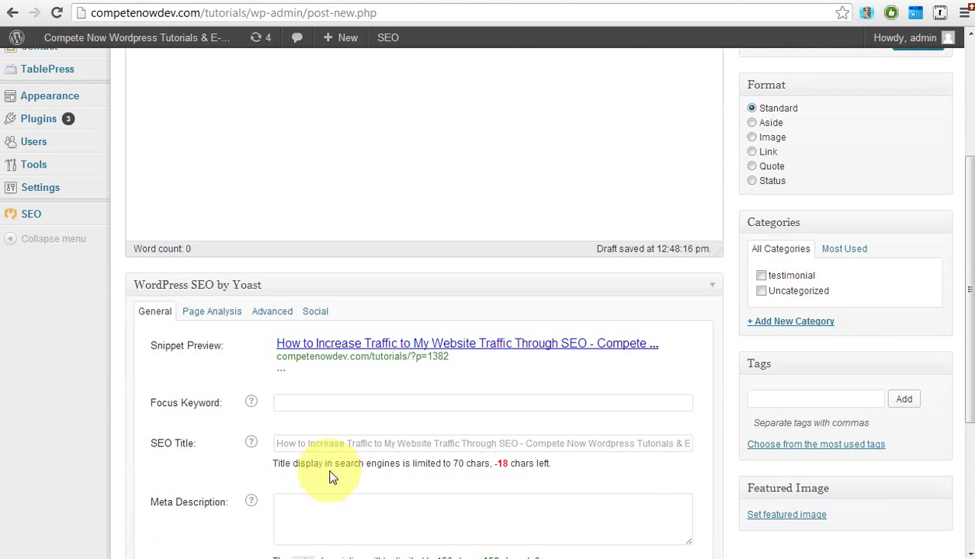
{"action": "left_click", "coordinate": [289, 440]}
{"action": "key", "text": "ctrl+v"}
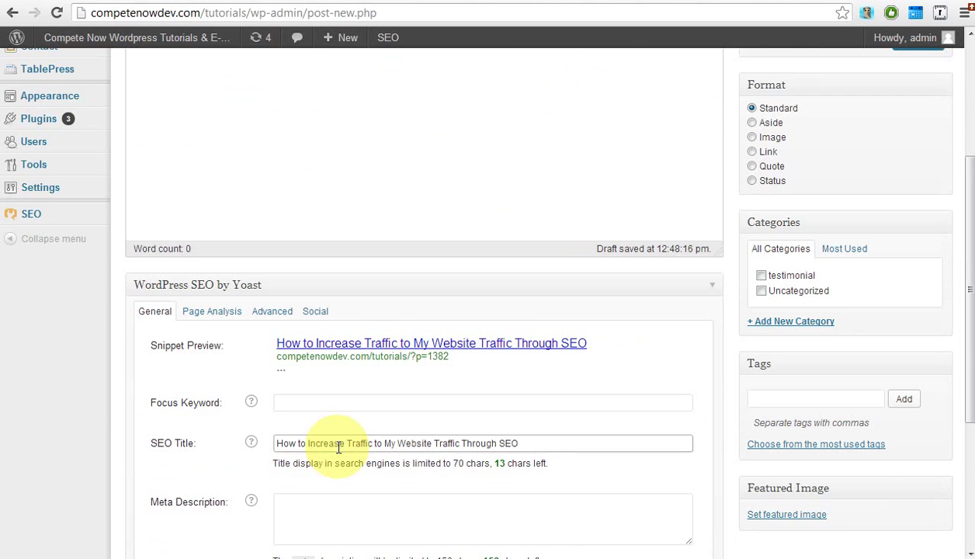
{"action": "scroll", "coordinate": [338, 448], "scroll_direction": "down", "scroll_amount": 2}
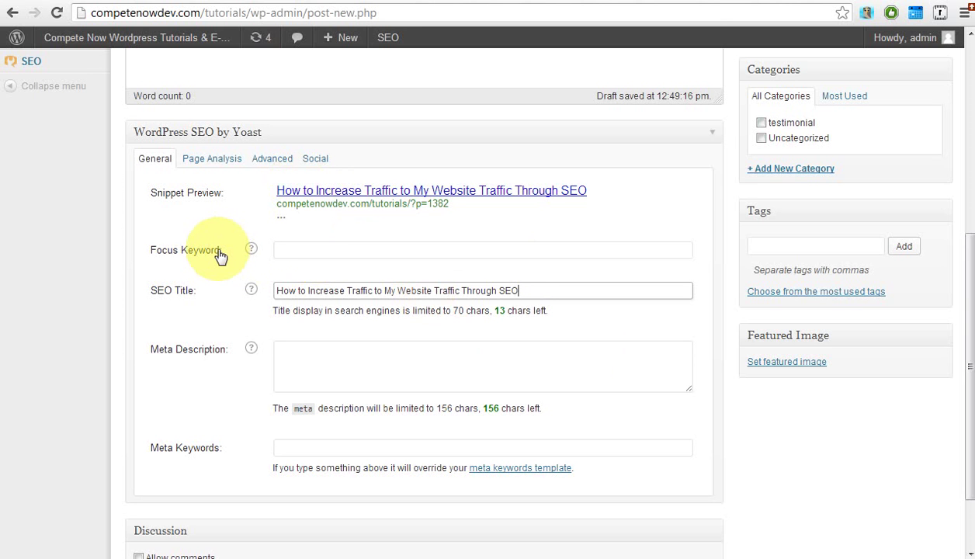
- Enter 'increase traffic to my website' as the Yoast focus keyword, fixing the capital T
{"action": "left_click", "coordinate": [356, 250]}
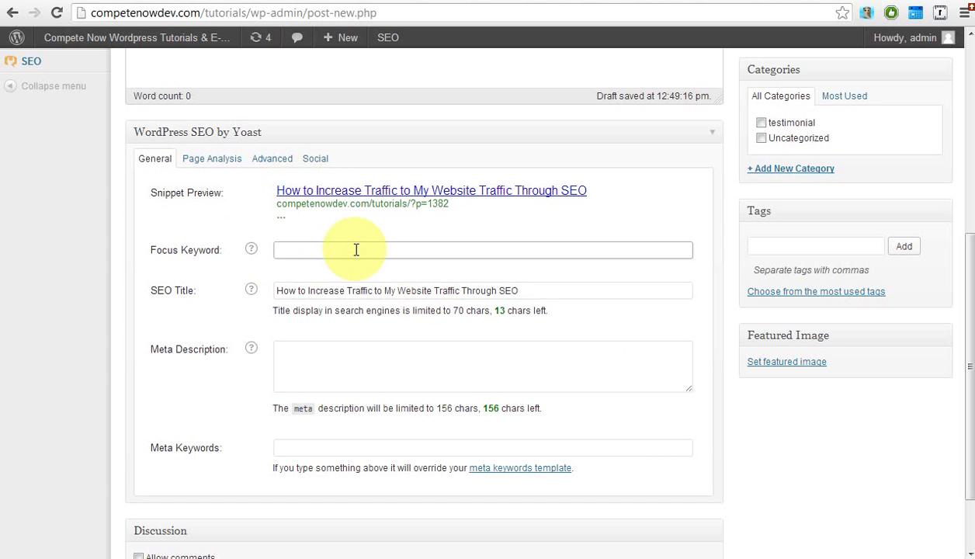
{"action": "type", "text": "increase tra"}
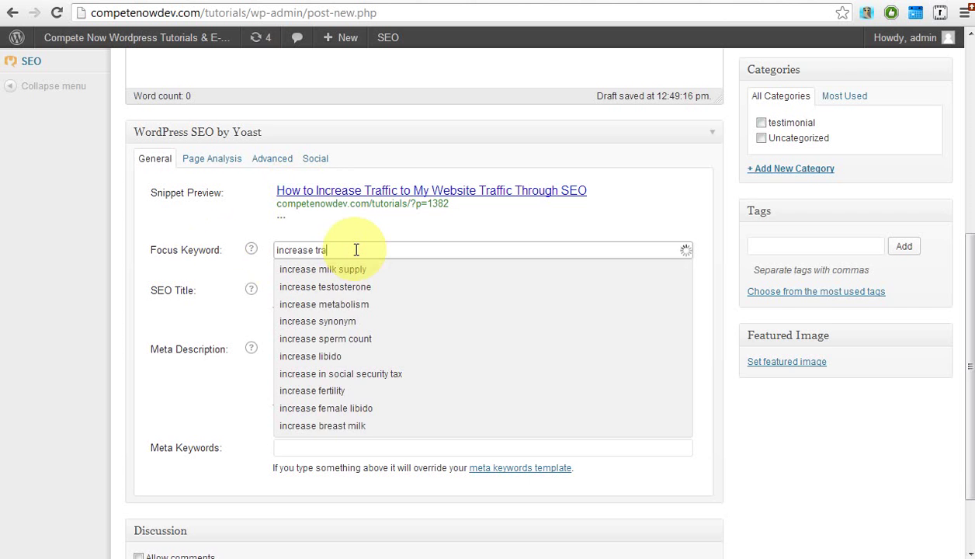
{"action": "type", "text": "ffic to my website"}
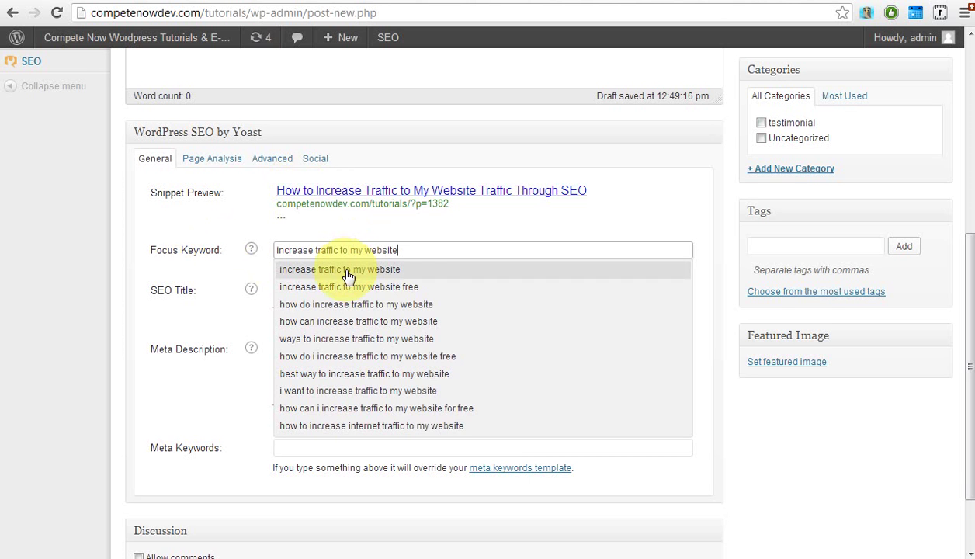
{"action": "left_click", "coordinate": [334, 277]}
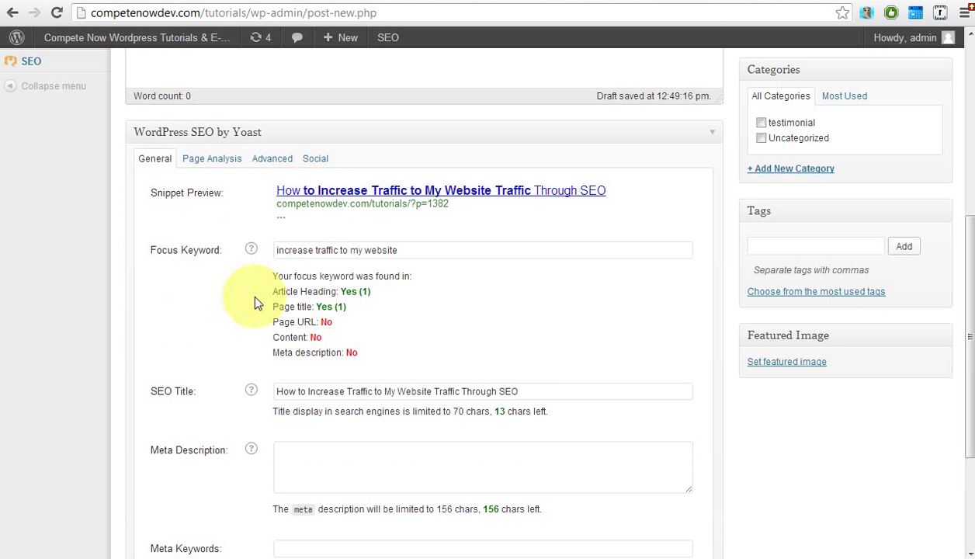
{"action": "left_click", "coordinate": [316, 251]}
{"action": "key", "text": "Delete"}
{"action": "type", "text": "t"}
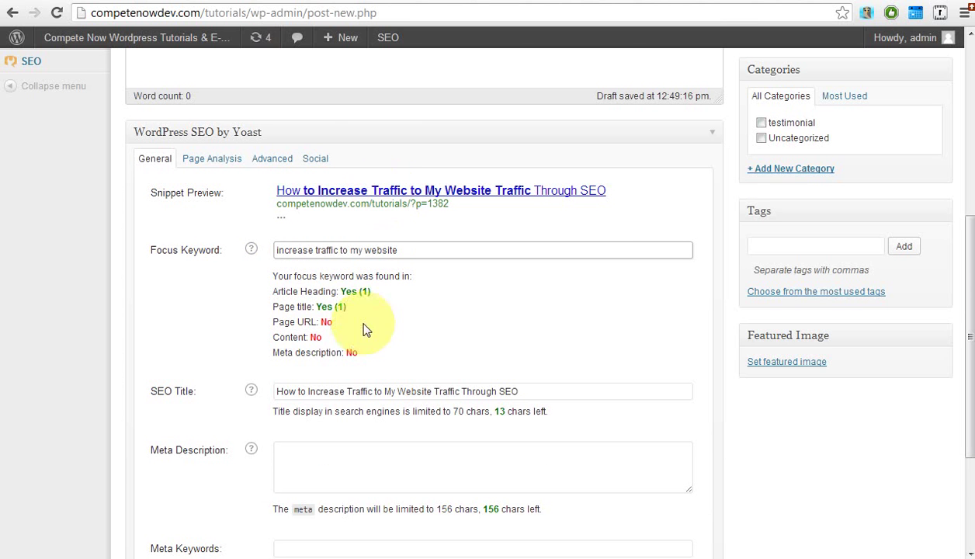
{"action": "left_click", "coordinate": [303, 450]}
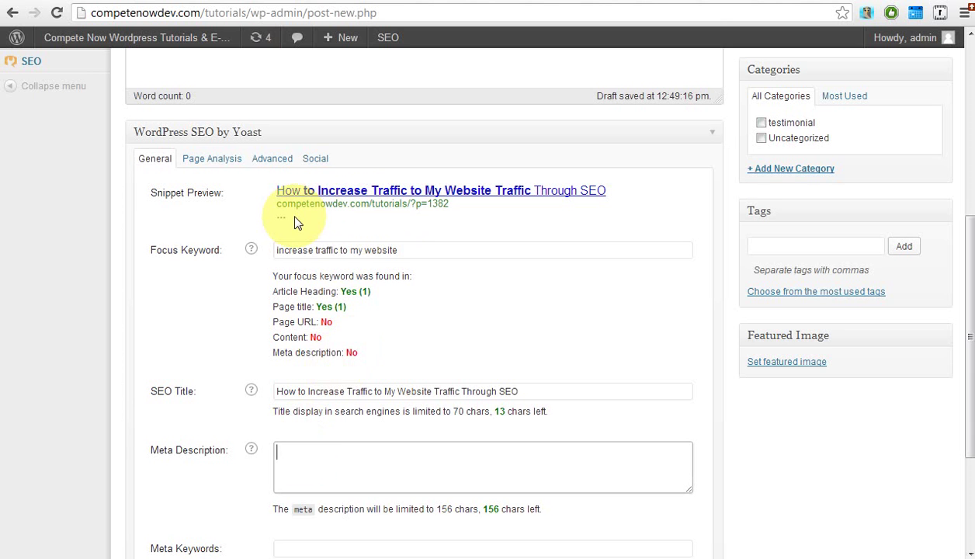
- Google 'search engine optimization' in a new tab and highlight the first result's description
{"action": "left_click", "coordinate": [171, 0]}
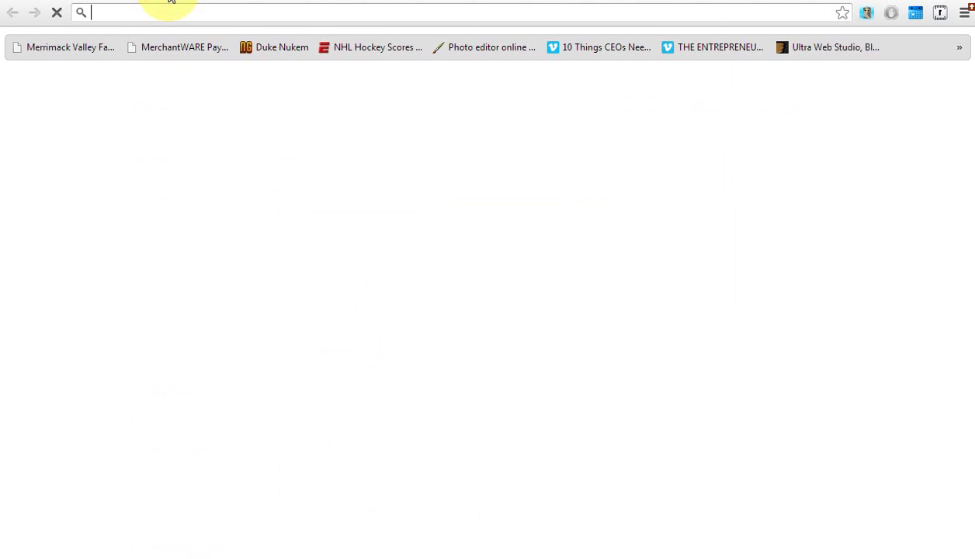
{"action": "type", "text": "search en"}
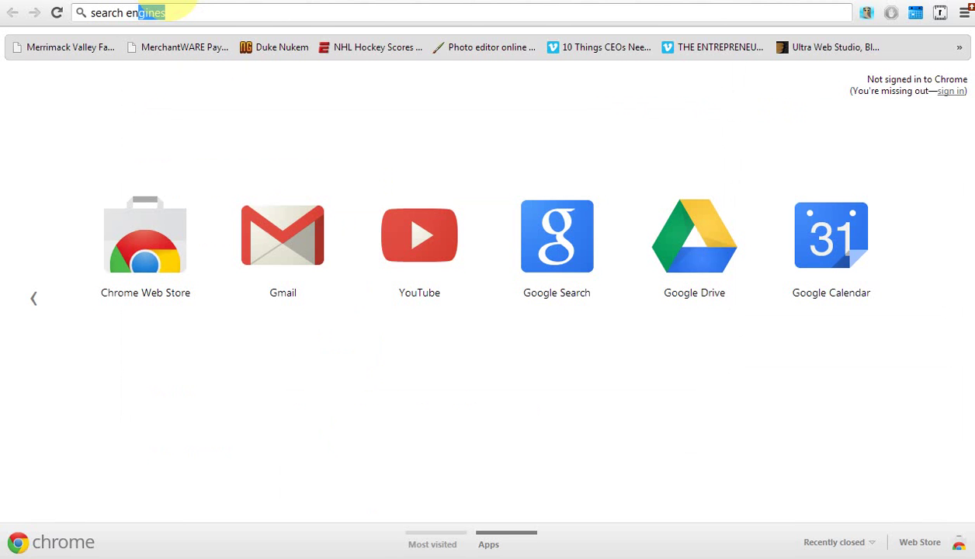
{"action": "type", "text": "gine o"}
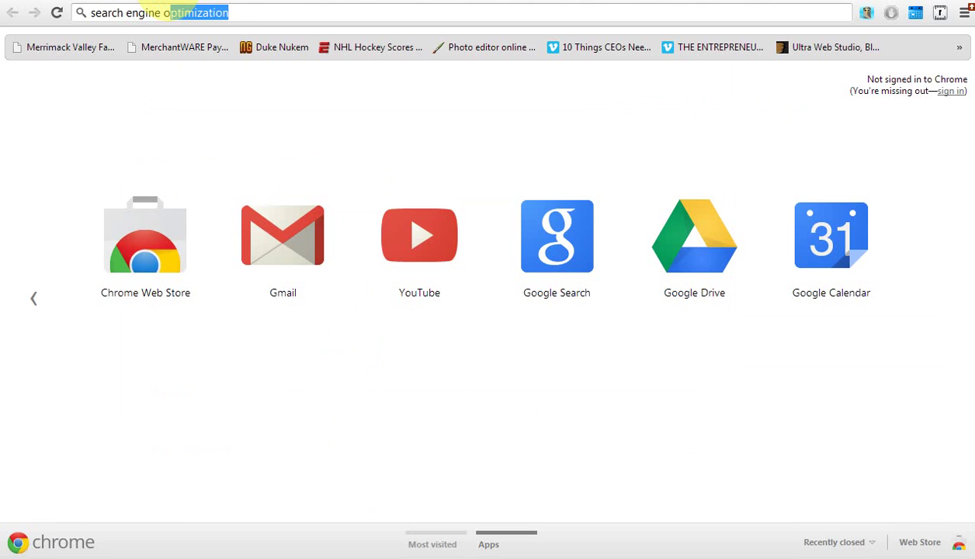
{"action": "key", "text": "Return"}
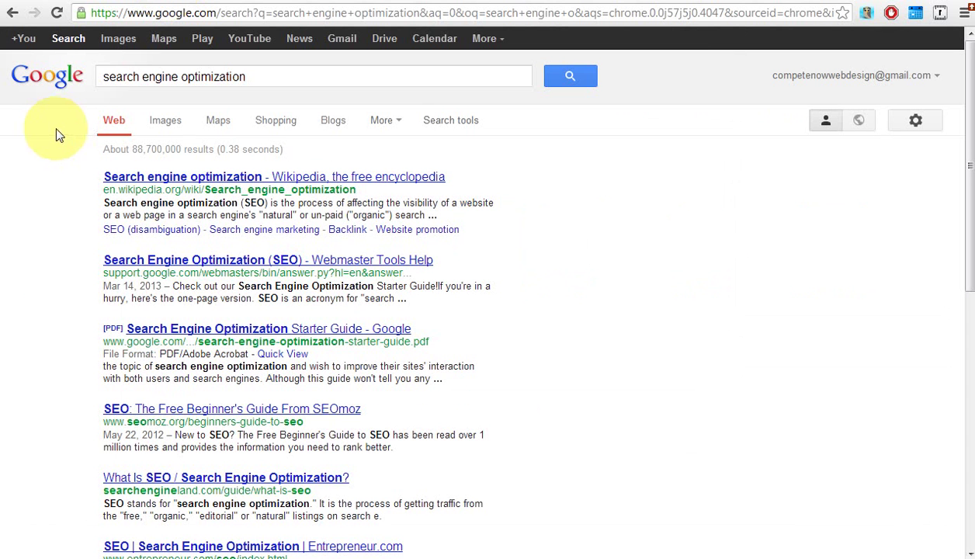
{"action": "left_click_drag", "start_coordinate": [436, 214], "coordinate": [110, 197]}
- Write the meta description 'In this blog post I will give up all the secrets that will show you how to increase traffic'
{"action": "left_click", "coordinate": [109, 202]}
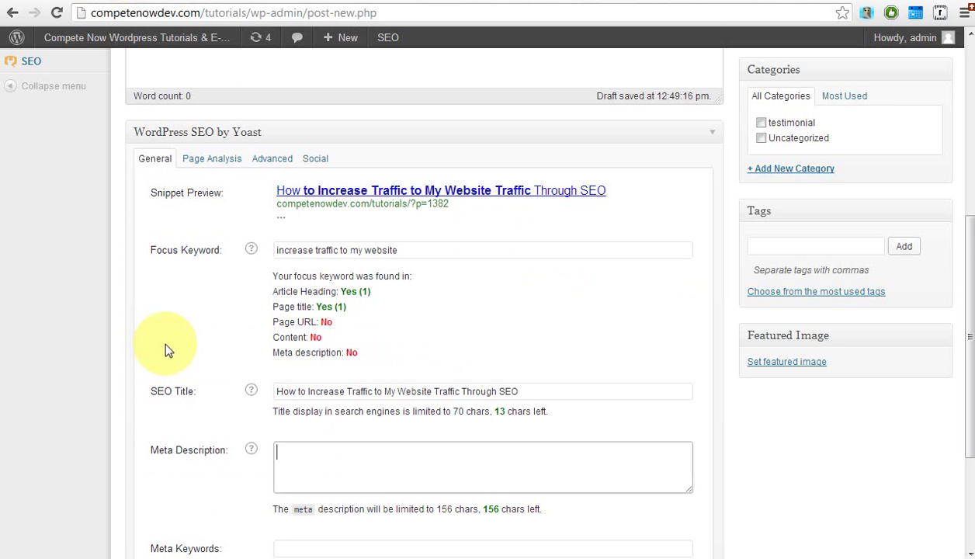
{"action": "scroll", "coordinate": [298, 450], "scroll_direction": "down", "scroll_amount": 2}
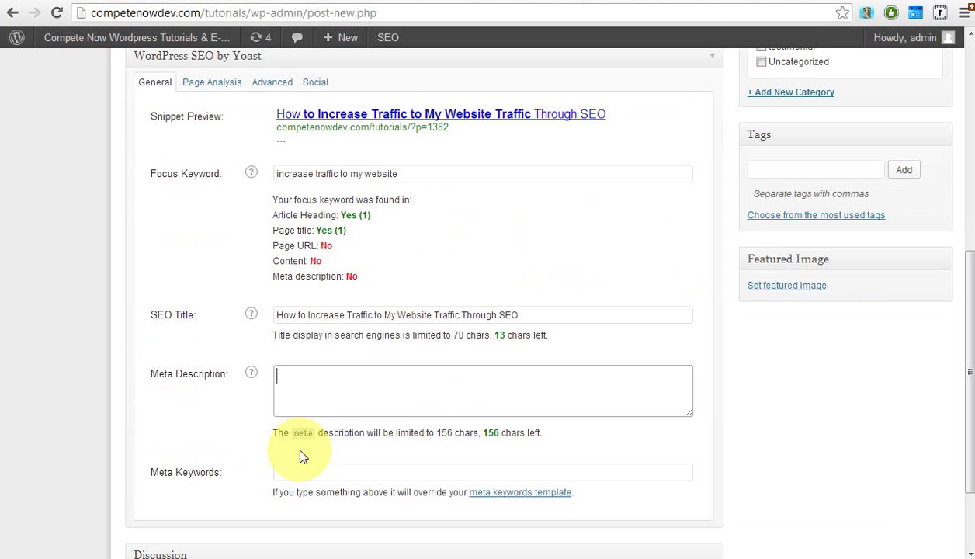
{"action": "left_click", "coordinate": [422, 392]}
{"action": "type", "text": "I"}
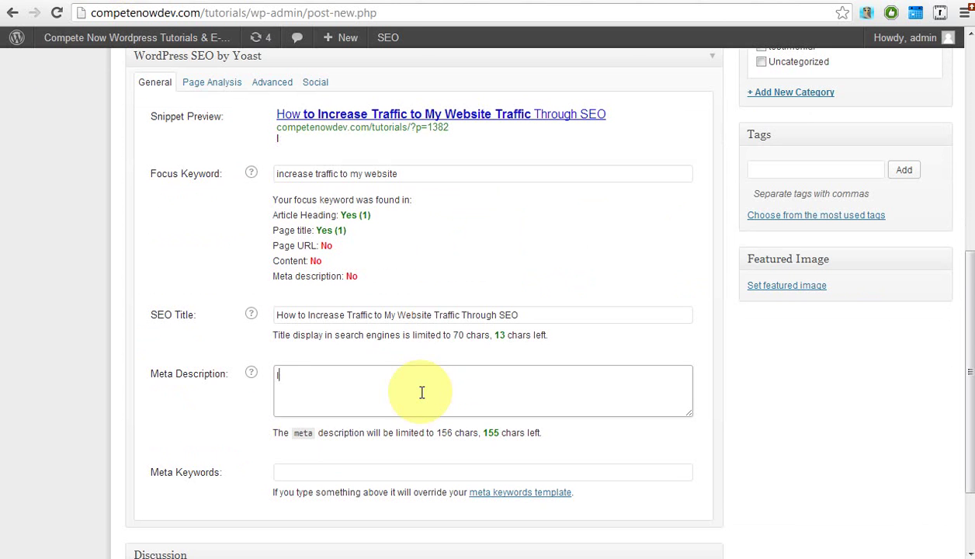
{"action": "type", "text": "n this blog"}
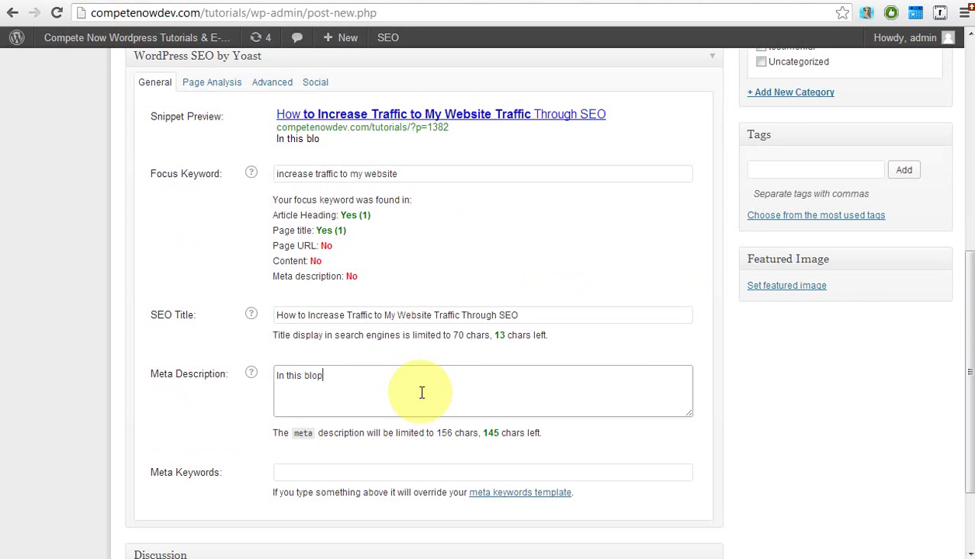
{"action": "type", "text": " ppost I will "}
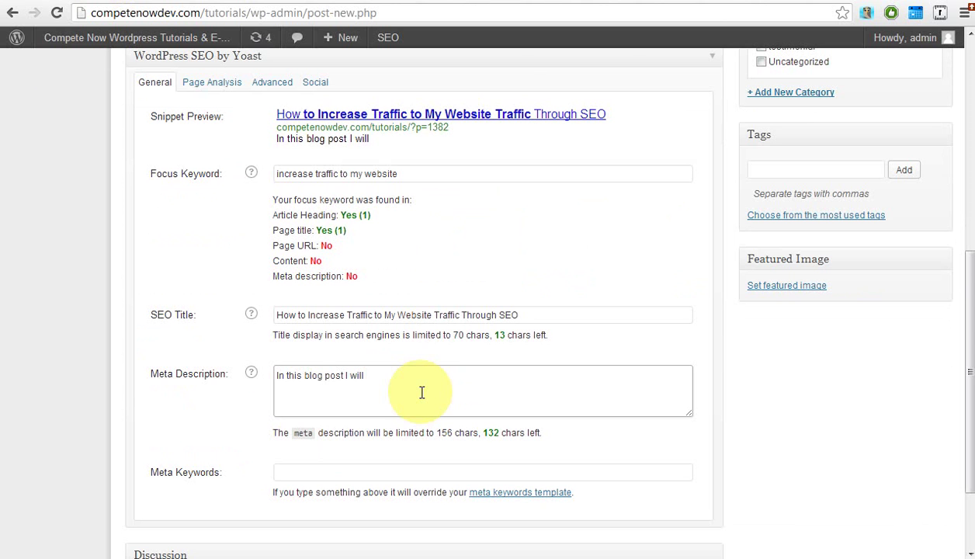
{"action": "type", "text": "give up all"}
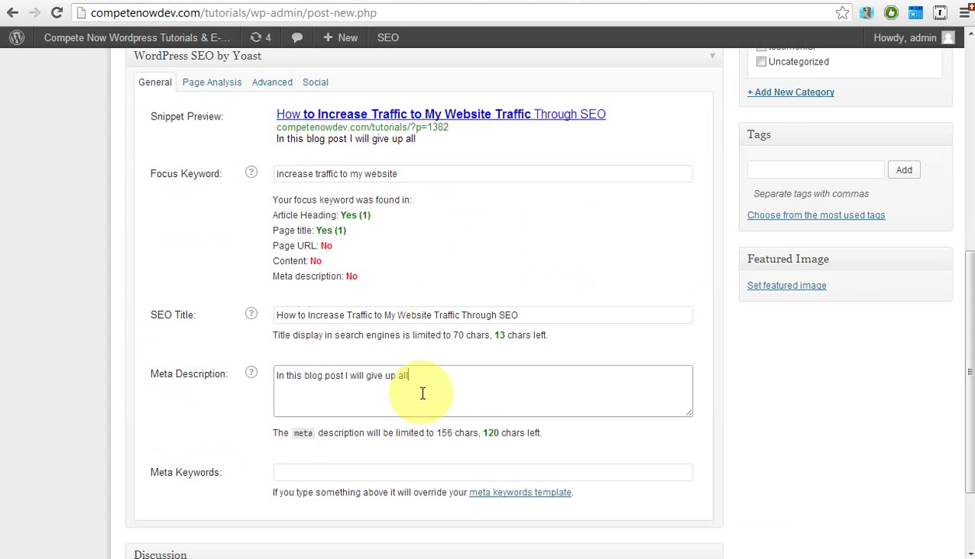
{"action": "type", "text": " the secrets fr"}
{"action": "type", "text": "or"}
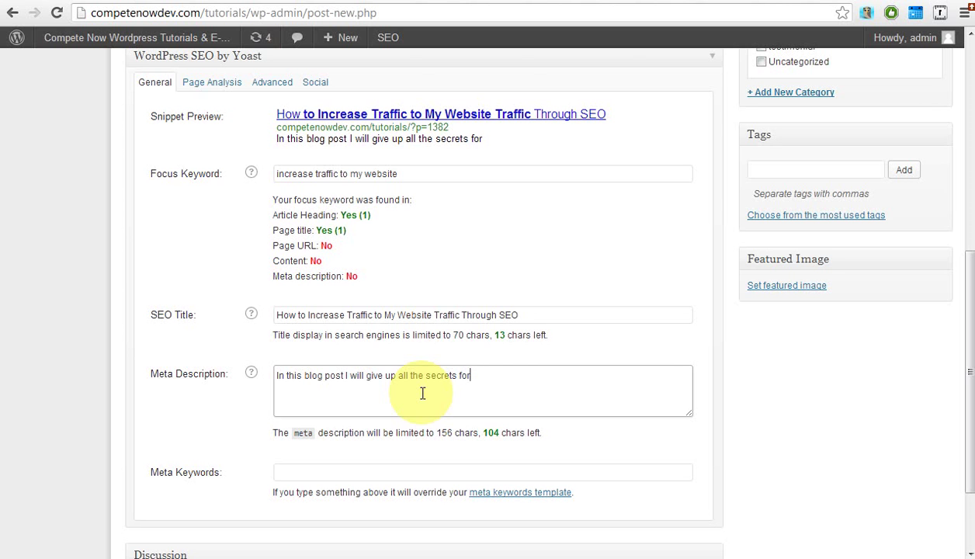
{"action": "key", "text": "BackSpace"}
{"action": "key", "text": "BackSpace"}
{"action": "key", "text": "BackSpace"}
{"action": "type", "text": "that will"}
{"action": "type", "text": " w"}
{"action": "key", "text": "BackSpace"}
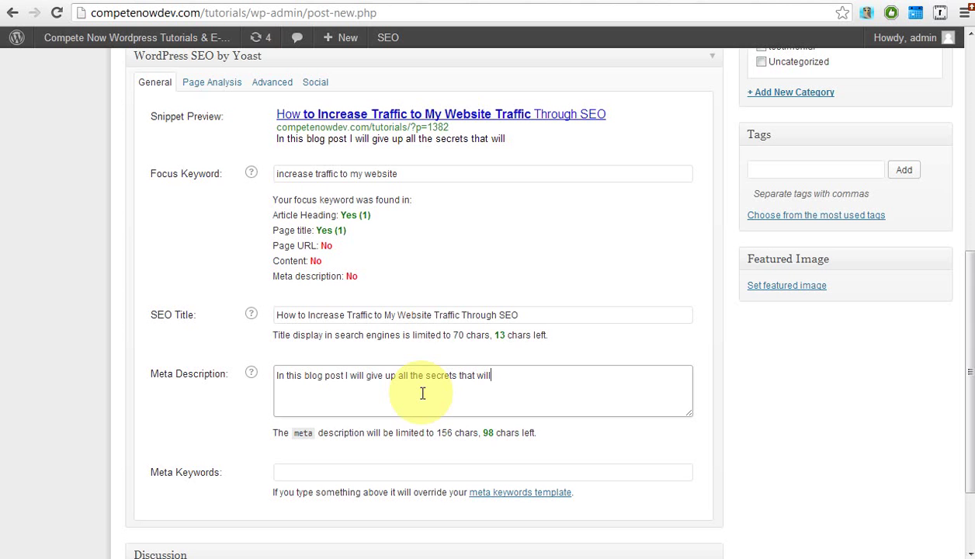
{"action": "type", "text": "show you "}
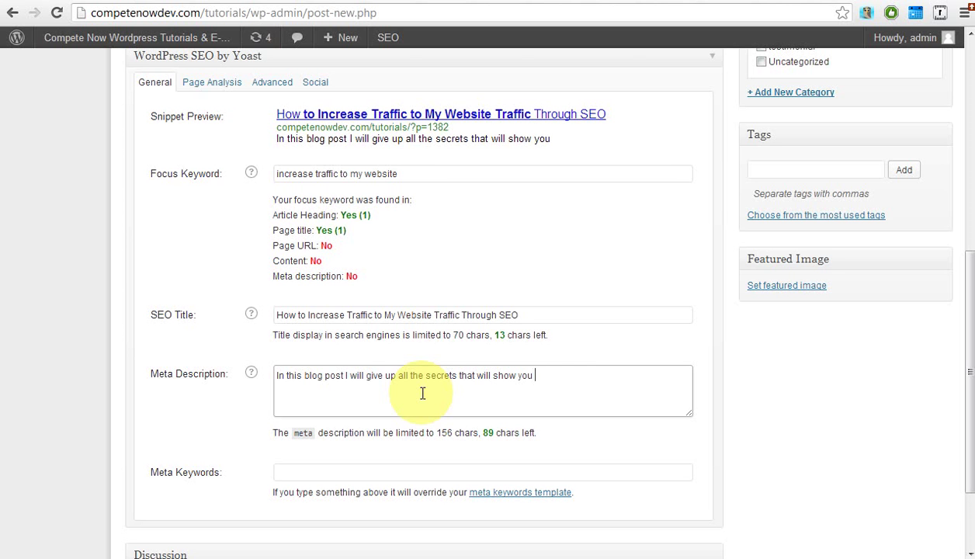
{"action": "type", "text": "how to inc"}
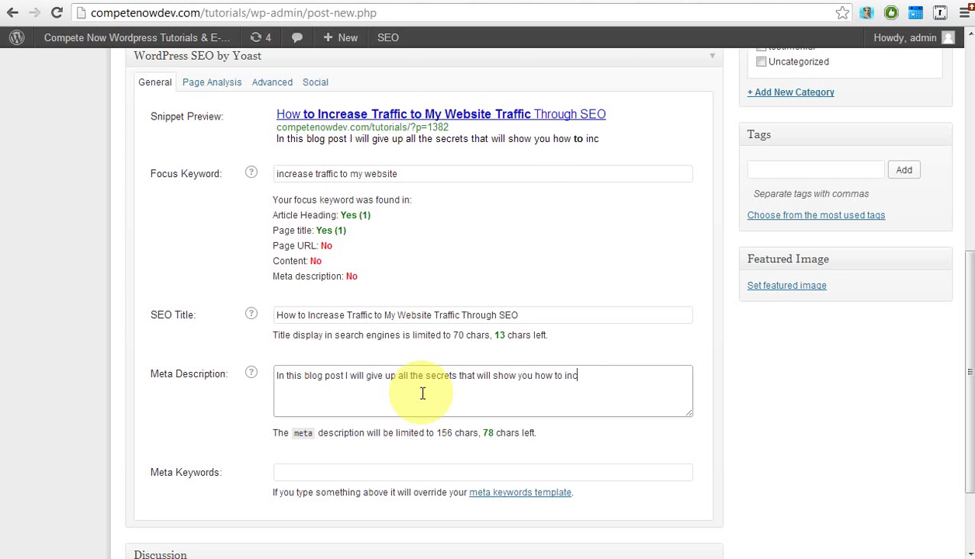
{"action": "type", "text": "rease traffic"}
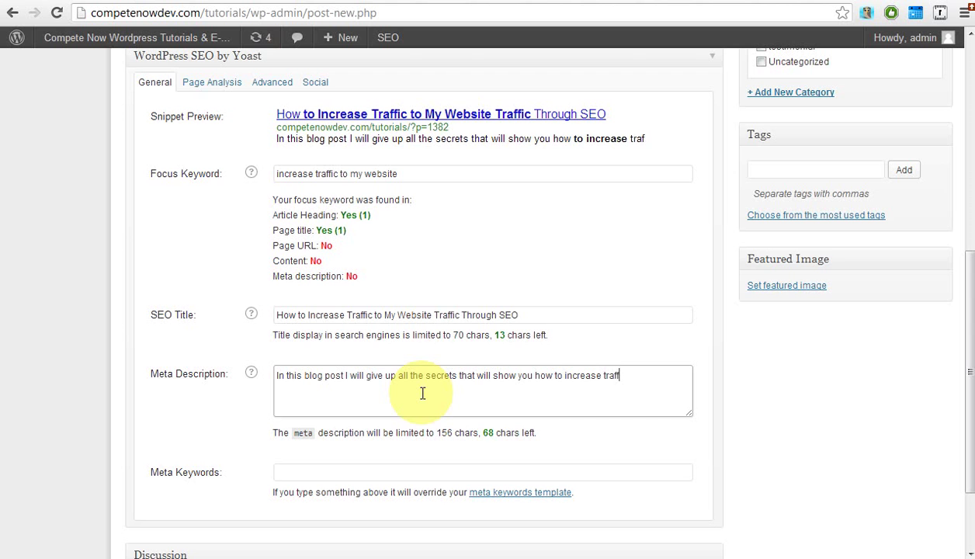
{"action": "type", "text": " to"}
{"action": "key", "text": "BackSpace"}
{"action": "key", "text": "BackSpace"}
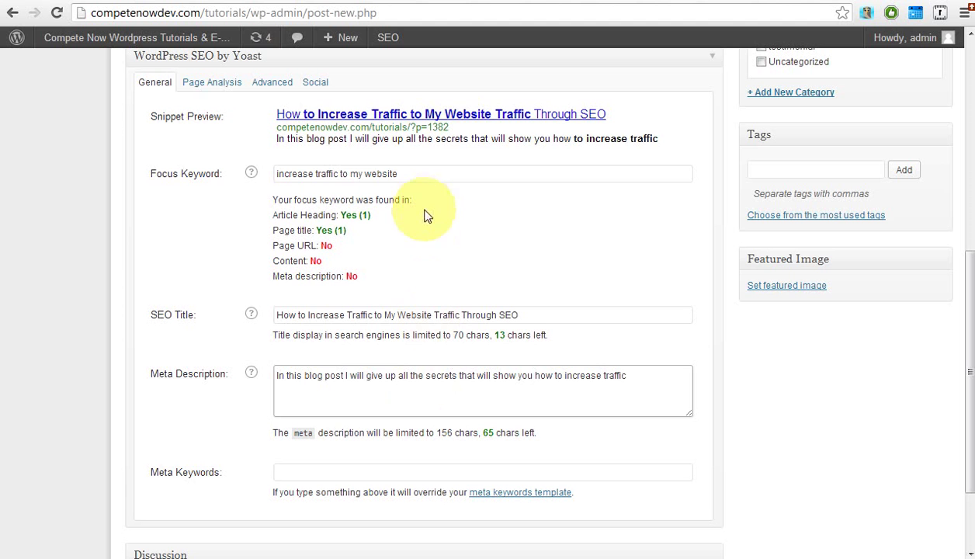
- Check the focus keyword wording and end the description with 'to your website.'
{"action": "left_click", "coordinate": [415, 175]}
{"action": "left_click", "coordinate": [635, 379]}
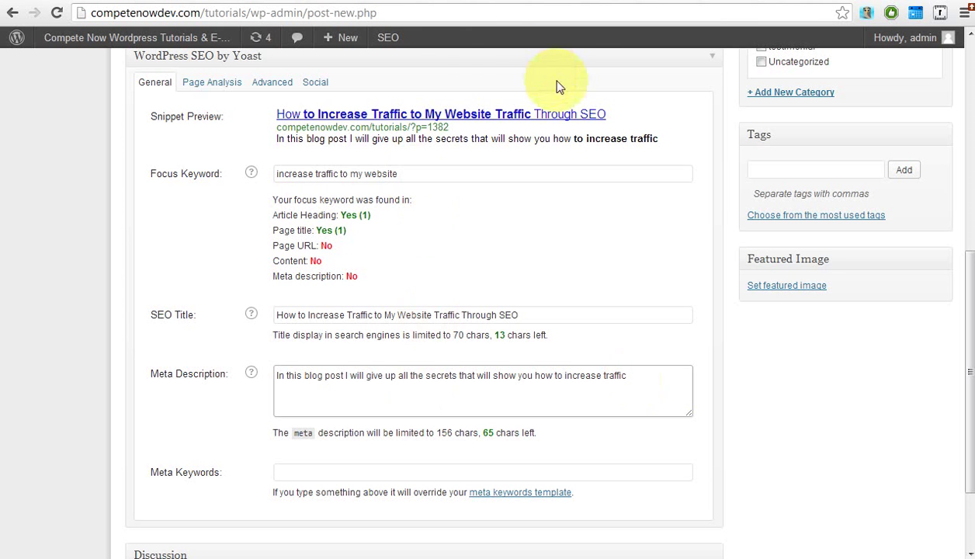
{"action": "left_click", "coordinate": [290, 175]}
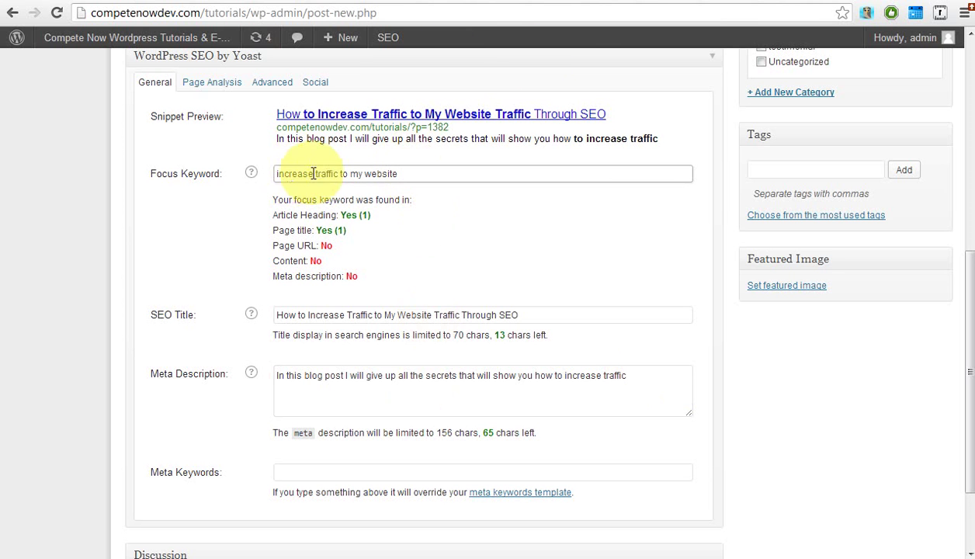
{"action": "left_click", "coordinate": [629, 375]}
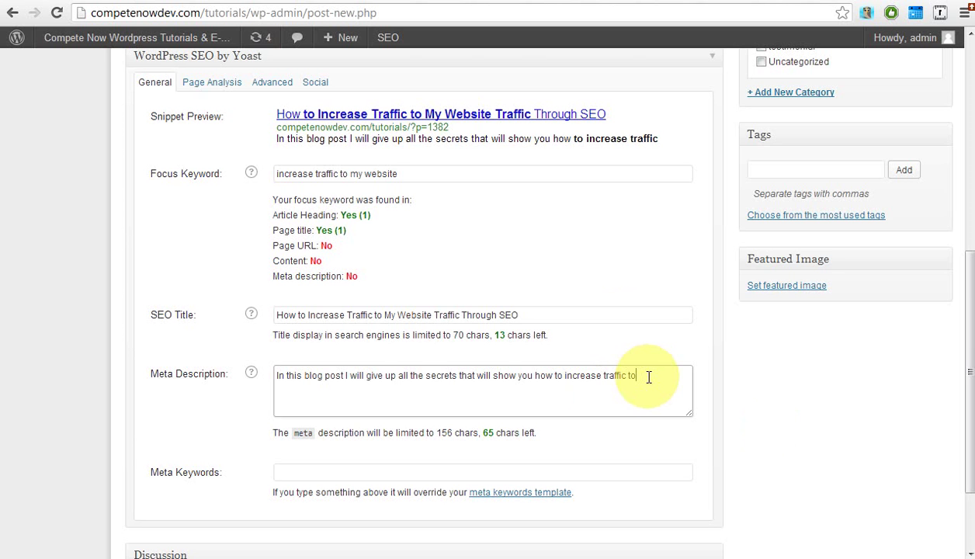
{"action": "type", "text": "our website."}
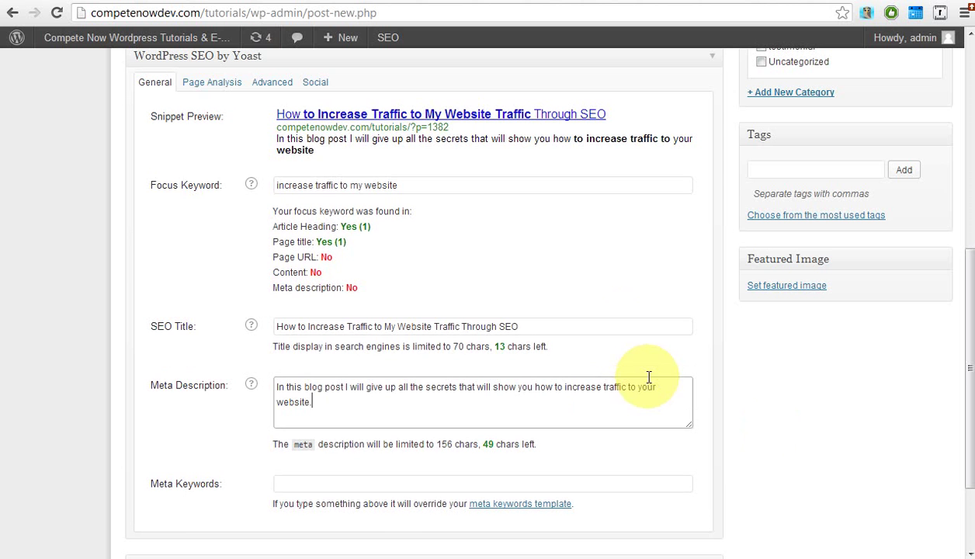
- Replace 'In this blog post' with the opening question 'How can I increase traffic to my website?'
{"action": "left_click", "coordinate": [279, 386]}
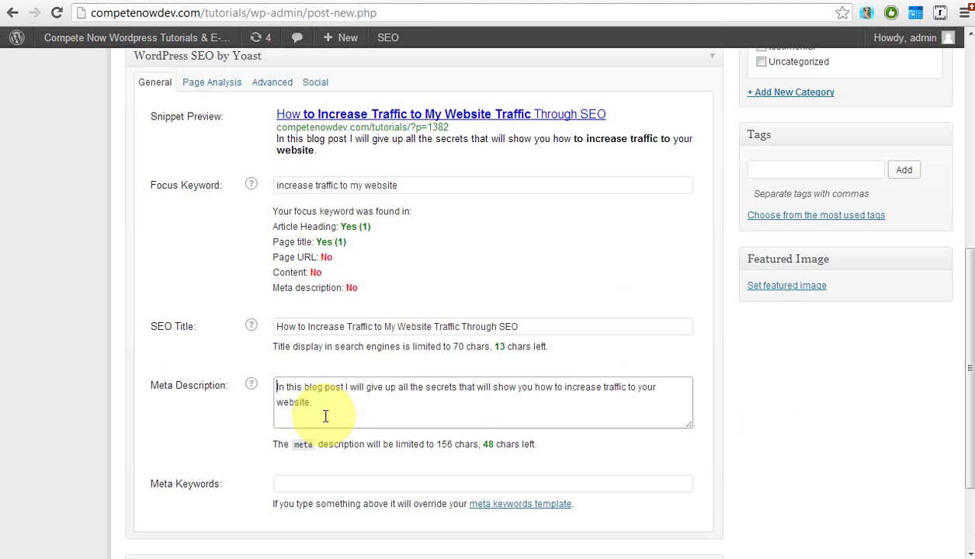
{"action": "type", "text": "Have you"}
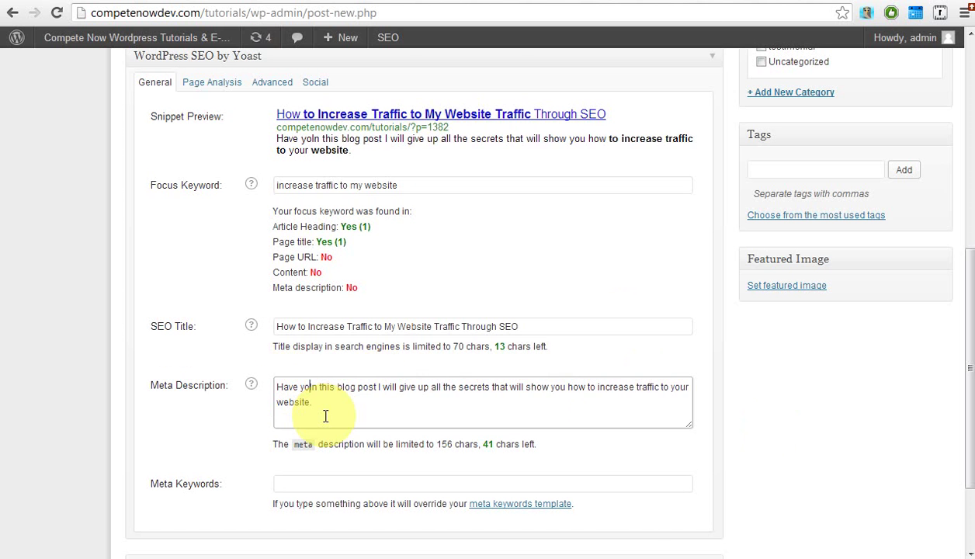
{"action": "type", "text": " ever "}
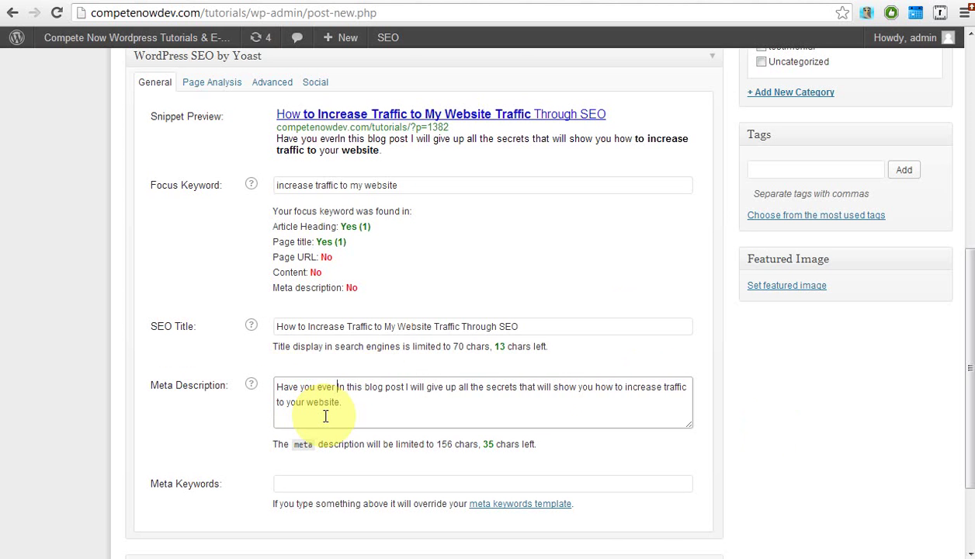
{"action": "type", "text": "asked \"H"}
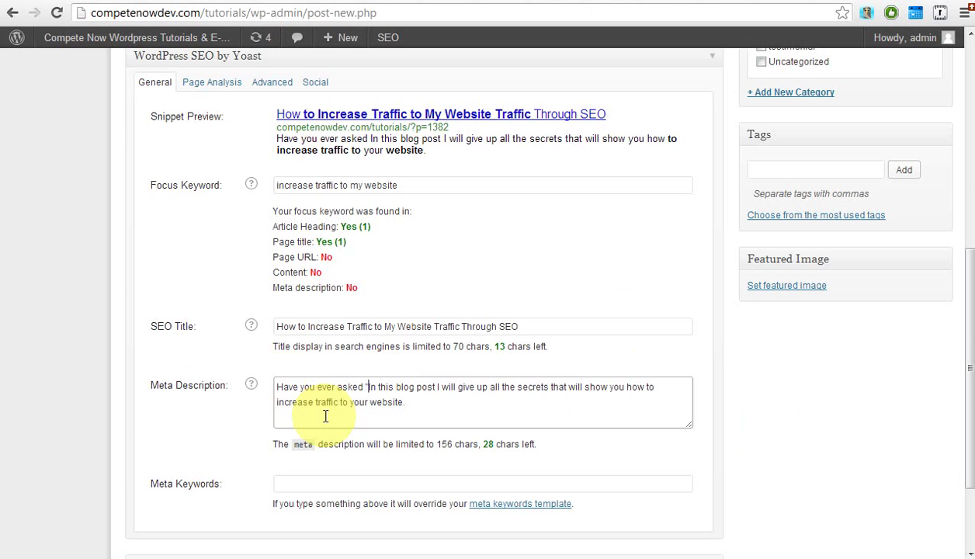
{"action": "type", "text": "ow can i"}
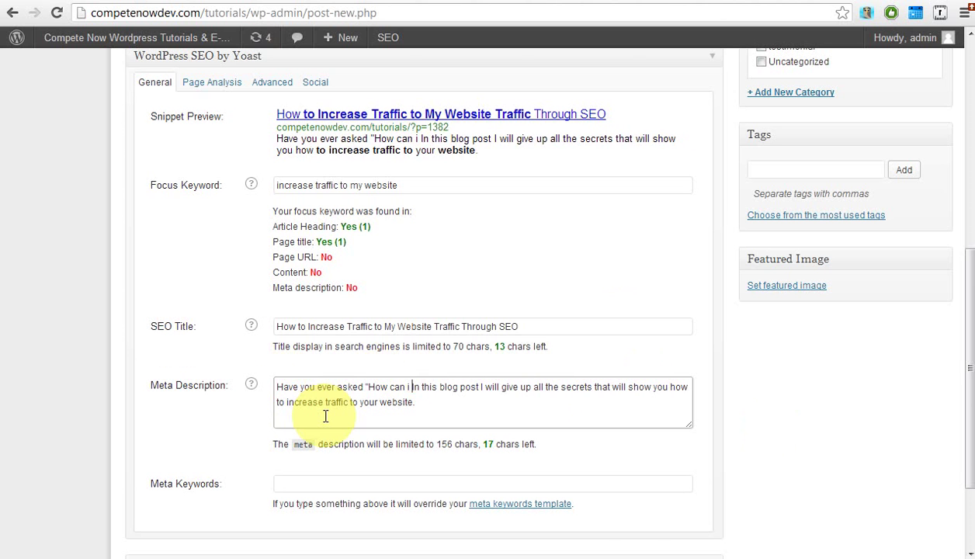
{"action": "key", "text": "BackSpace"}
{"action": "key", "text": "BackSpace"}
{"action": "key", "text": "BackSpace"}
{"action": "key", "text": "BackSpace"}
{"action": "key", "text": "BackSpace"}
{"action": "key", "text": "BackSpace"}
{"action": "key", "text": "BackSpace"}
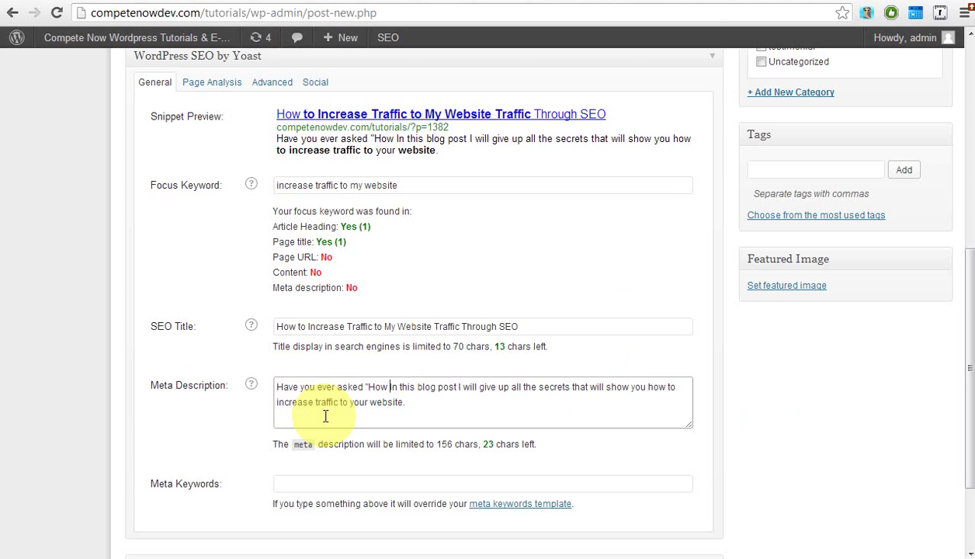
{"action": "type", "text": "can I in"}
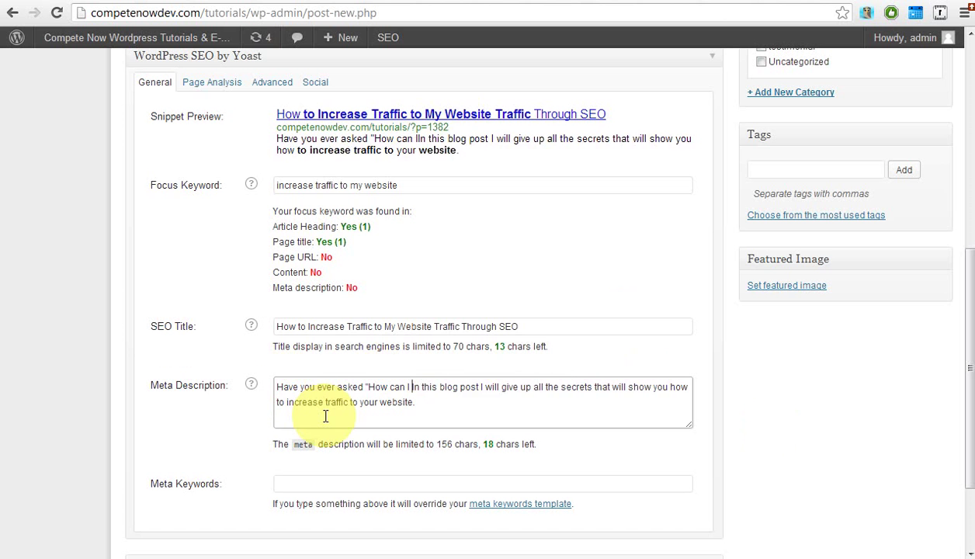
{"action": "type", "text": "cre"}
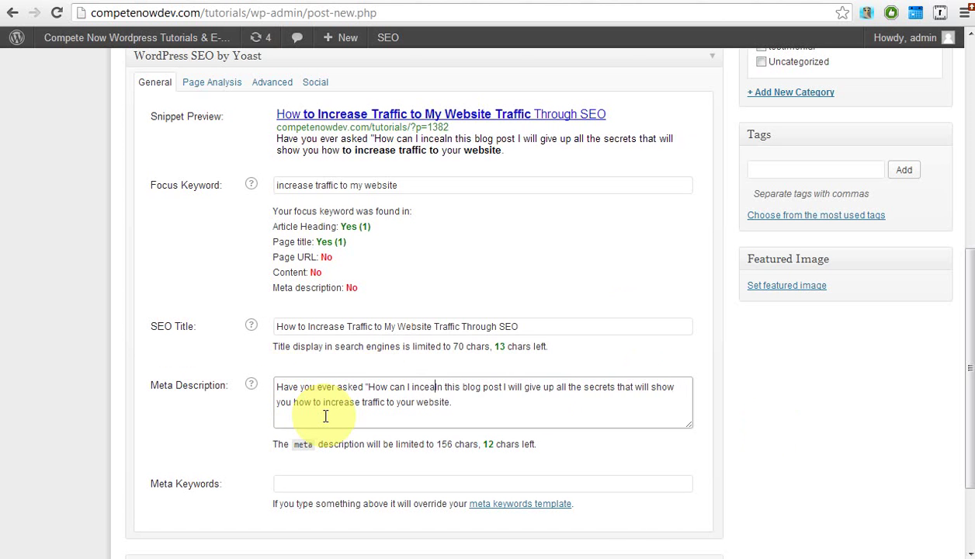
{"action": "type", "text": "ase "}
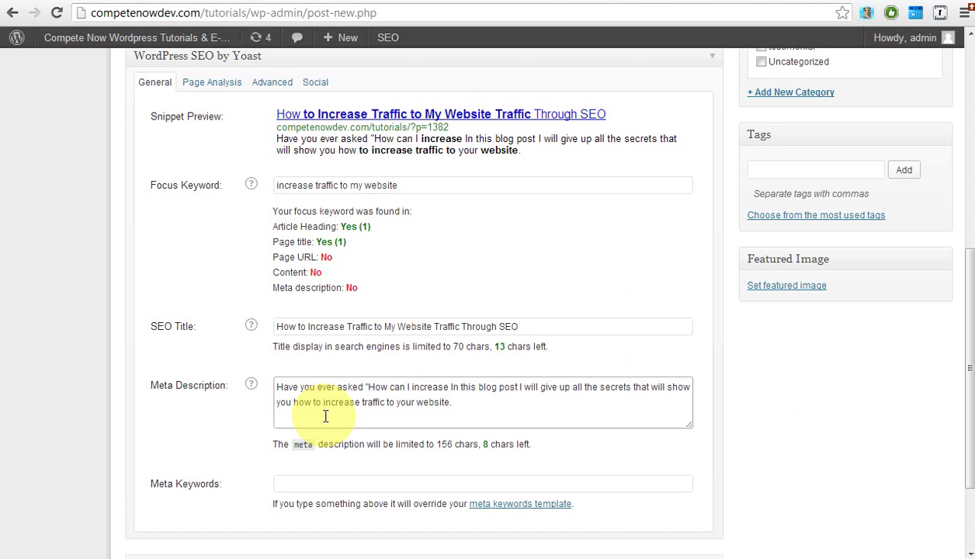
{"action": "type", "text": "traffic to m"}
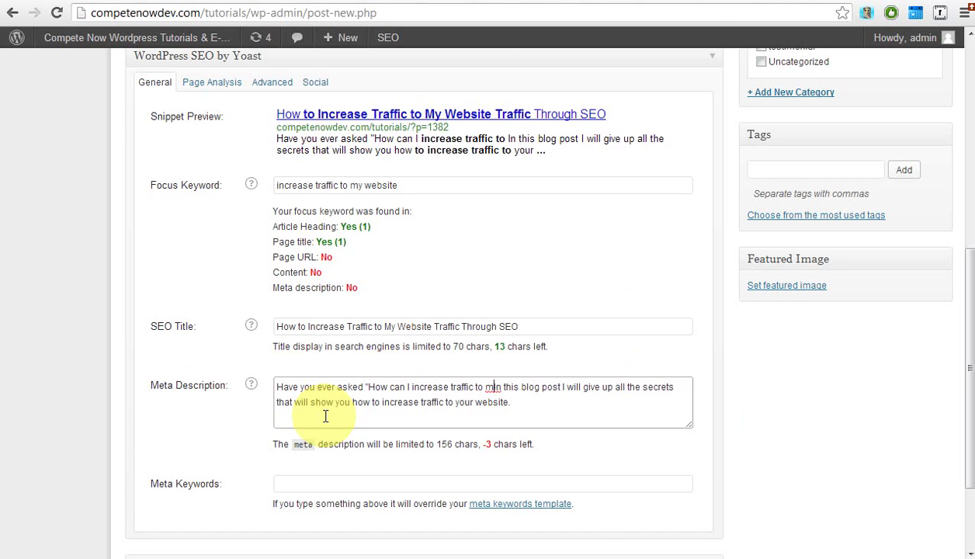
{"action": "type", "text": "y website?"}
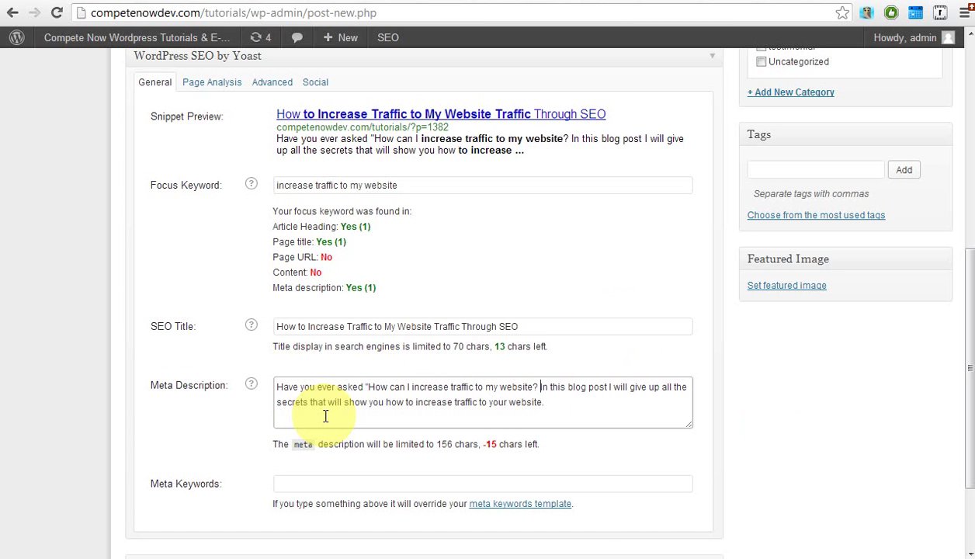
{"action": "left_click", "coordinate": [608, 387]}
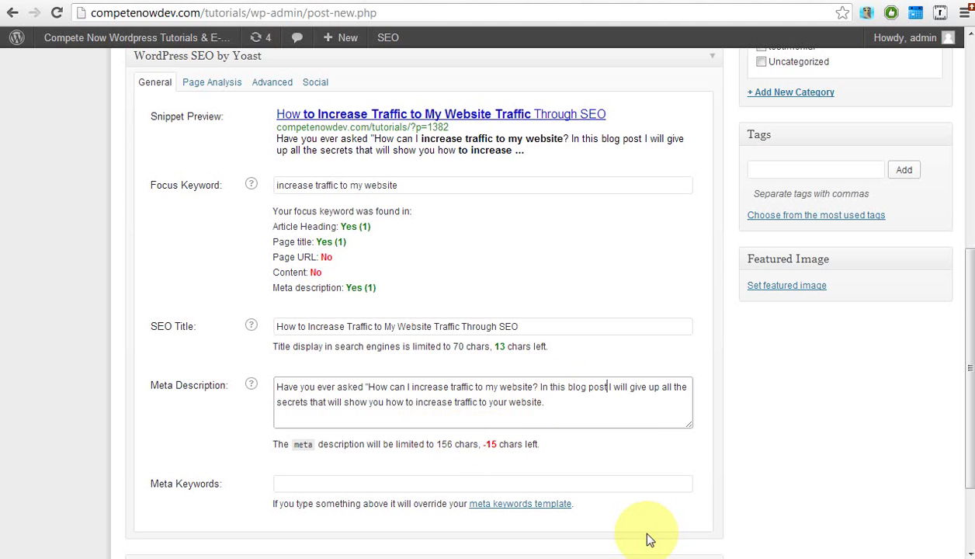
{"action": "key", "text": "BackSpace"}
{"action": "key", "text": "BackSpace"}
{"action": "key", "text": "BackSpace"}
{"action": "key", "text": "BackSpace"}
{"action": "key", "text": "BackSpace"}
{"action": "key", "text": "BackSpace"}
{"action": "key", "text": "BackSpace"}
{"action": "key", "text": "BackSpace"}
{"action": "key", "text": "BackSpace"}
{"action": "key", "text": "BackSpace"}
{"action": "key", "text": "BackSpace"}
{"action": "key", "text": "BackSpace"}
{"action": "key", "text": "BackSpace"}
{"action": "key", "text": "BackSpace"}
{"action": "key", "text": "BackSpace"}
{"action": "key", "text": "BackSpace"}
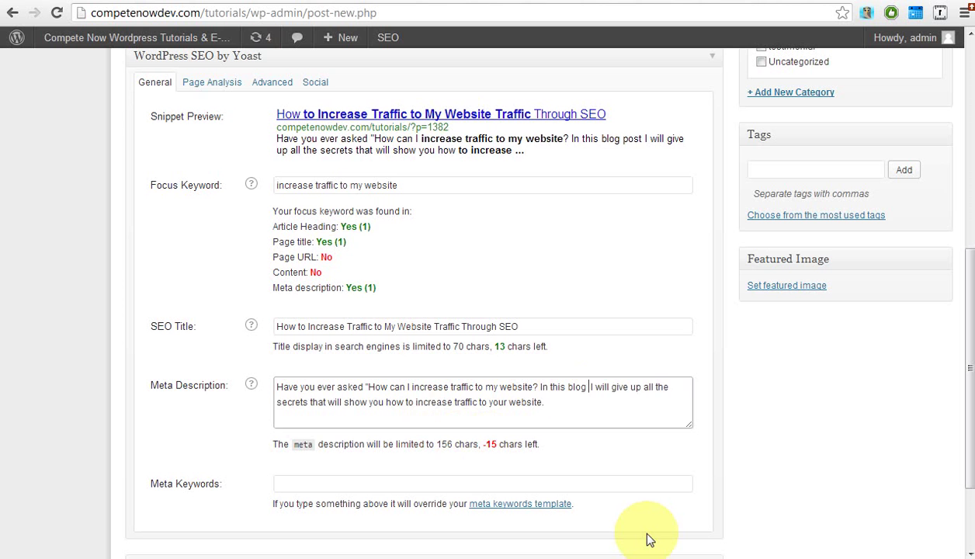
{"action": "key", "text": "BackSpace"}
{"action": "key", "text": "BackSpace"}
{"action": "key", "text": "BackSpace"}
{"action": "key", "text": "BackSpace"}
{"action": "key", "text": "BackSpace"}
{"action": "key", "text": "BackSpace"}
{"action": "key", "text": "BackSpace"}
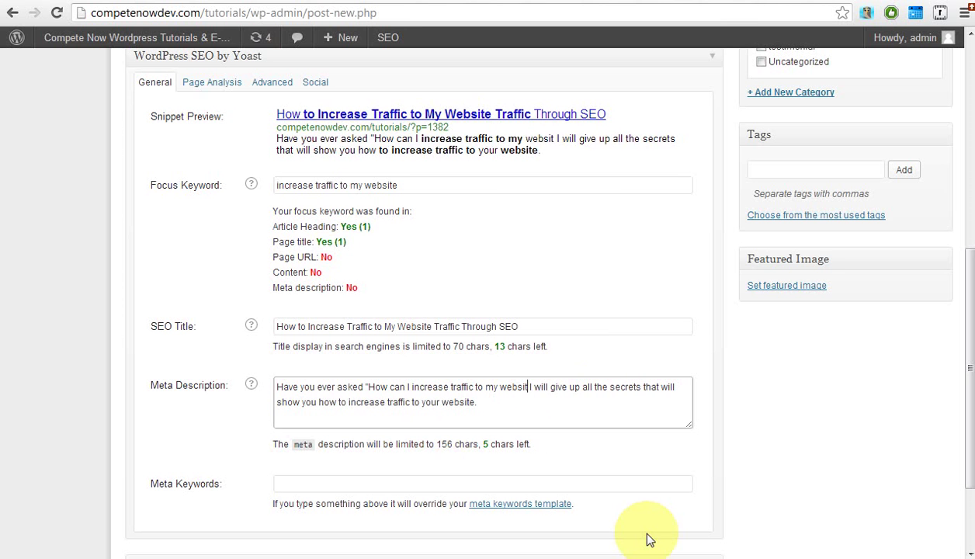
{"action": "type", "text": "site?"}
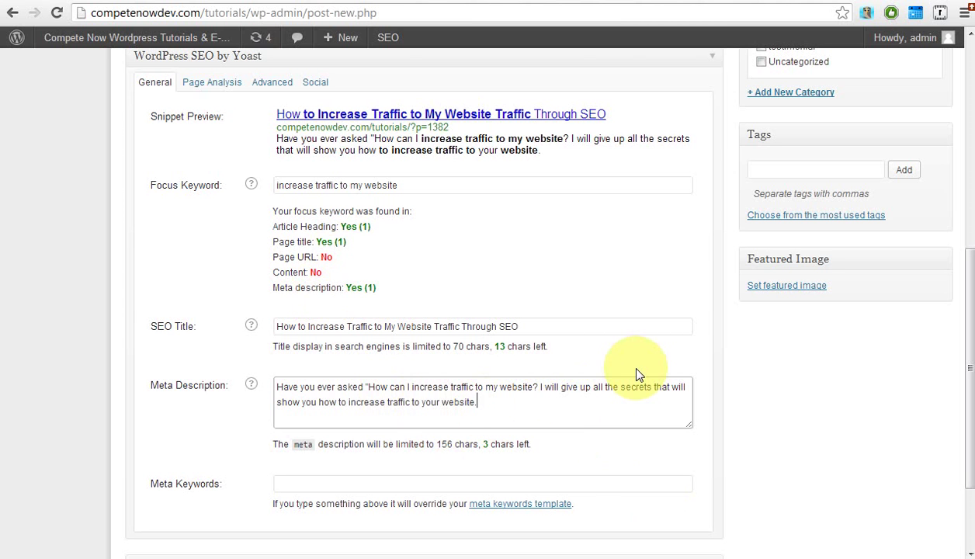
{"action": "left_click", "coordinate": [373, 184]}
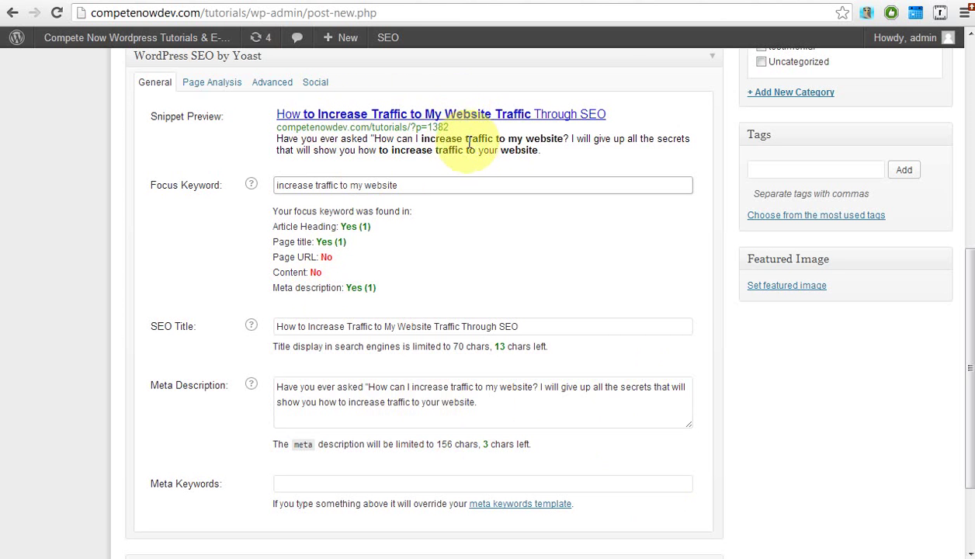
{"action": "left_click", "coordinate": [565, 153]}
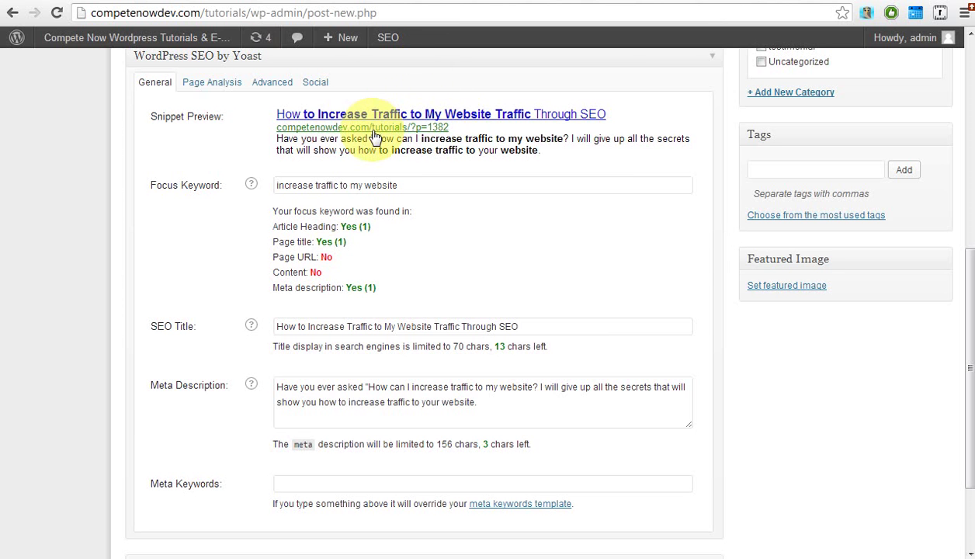
{"action": "left_click", "coordinate": [371, 185]}
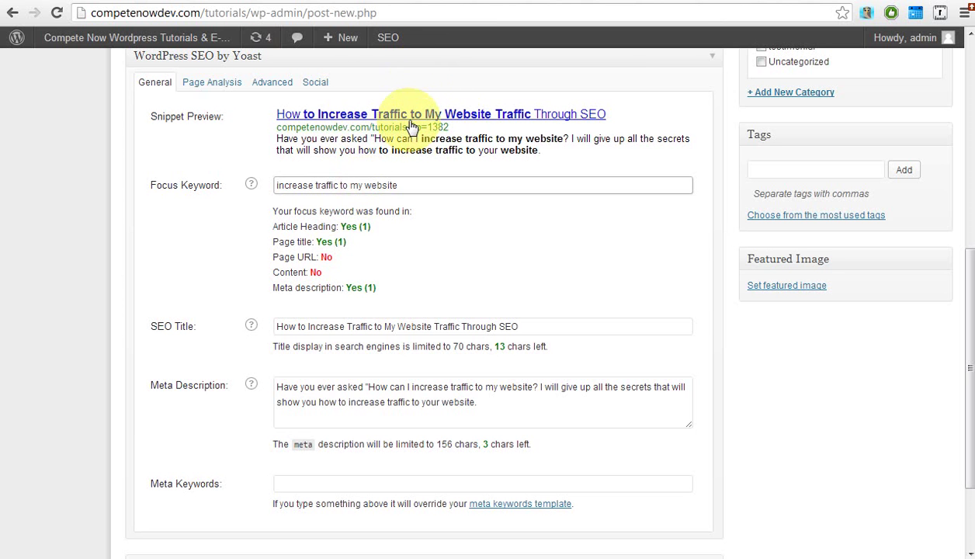
{"action": "left_click", "coordinate": [337, 281]}
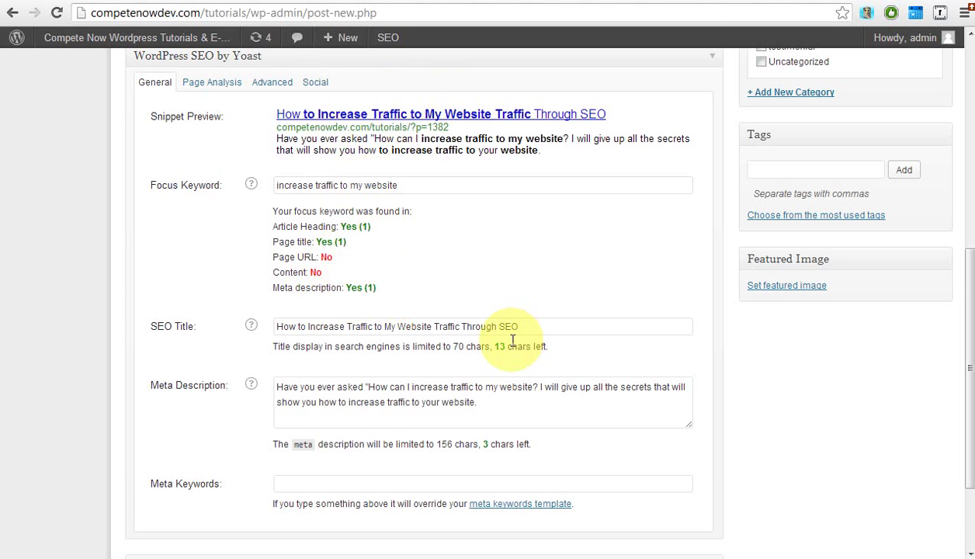
- Enter meta keywords: increase website traffic, search engine optimization, seo, more website visitors, seo strategies
{"action": "scroll", "coordinate": [489, 326], "scroll_direction": "down", "scroll_amount": 1}
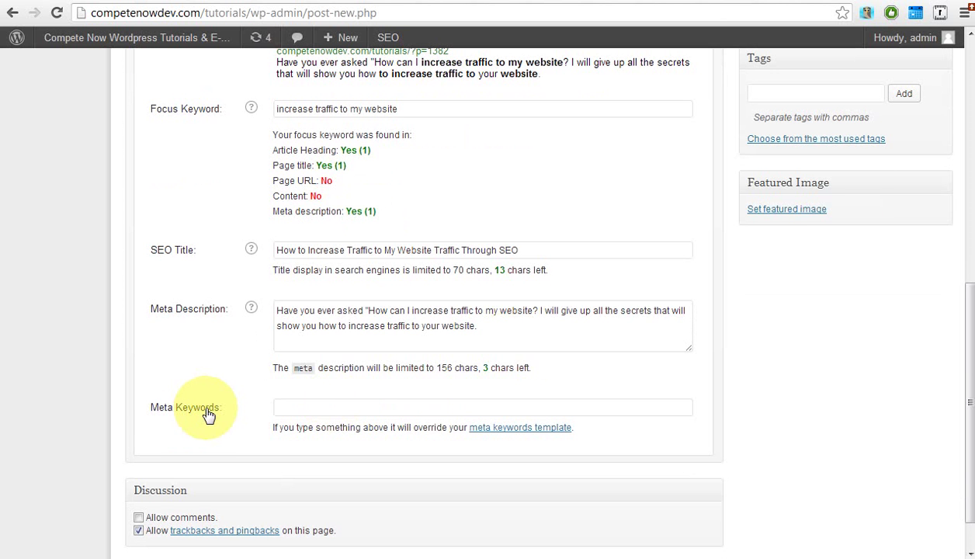
{"action": "left_click", "coordinate": [407, 414]}
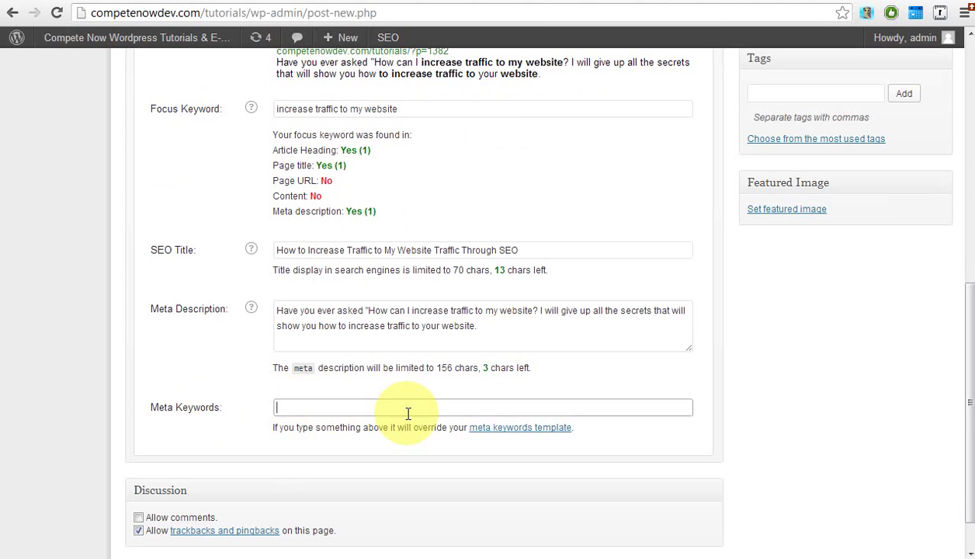
{"action": "type", "text": "increase tr"}
{"action": "type", "text": "affic"}
{"action": "key", "text": "BackSpace"}
{"action": "key", "text": "BackSpace"}
{"action": "key", "text": "BackSpace"}
{"action": "key", "text": "BackSpace"}
{"action": "key", "text": "BackSpace"}
{"action": "key", "text": "BackSpace"}
{"action": "key", "text": "BackSpace"}
{"action": "key", "text": "BackSpace"}
{"action": "type", "text": "website traffic, search"}
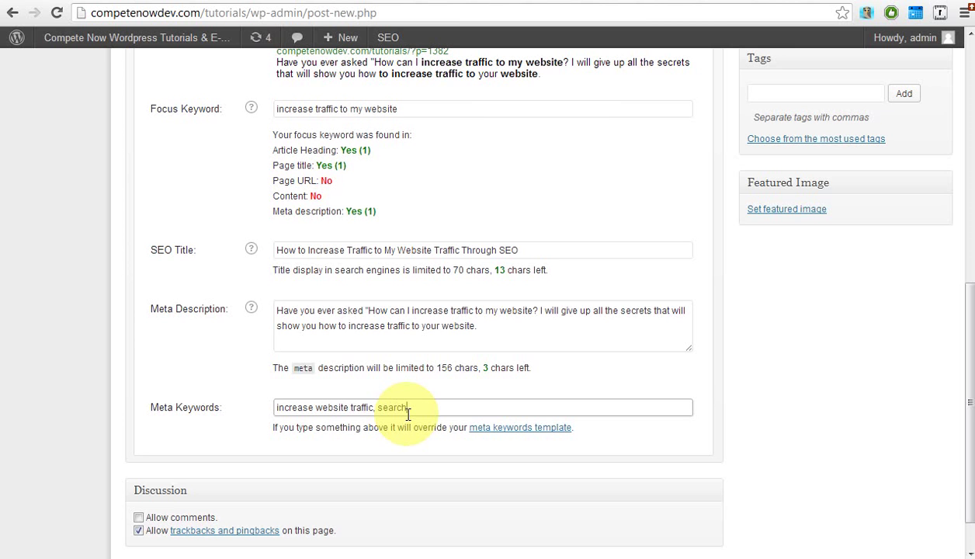
{"action": "type", "text": " engine optimization"}
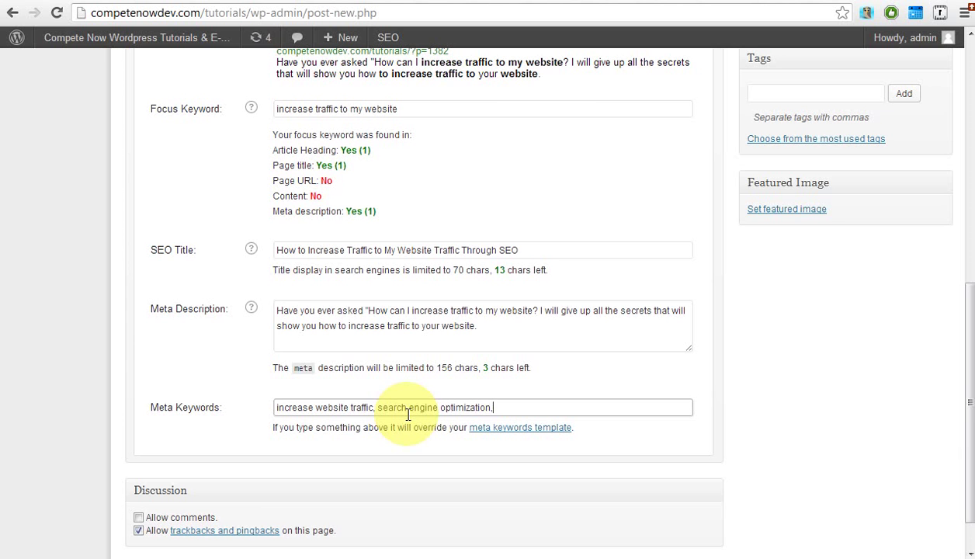
{"action": "type", "text": ", seo,"}
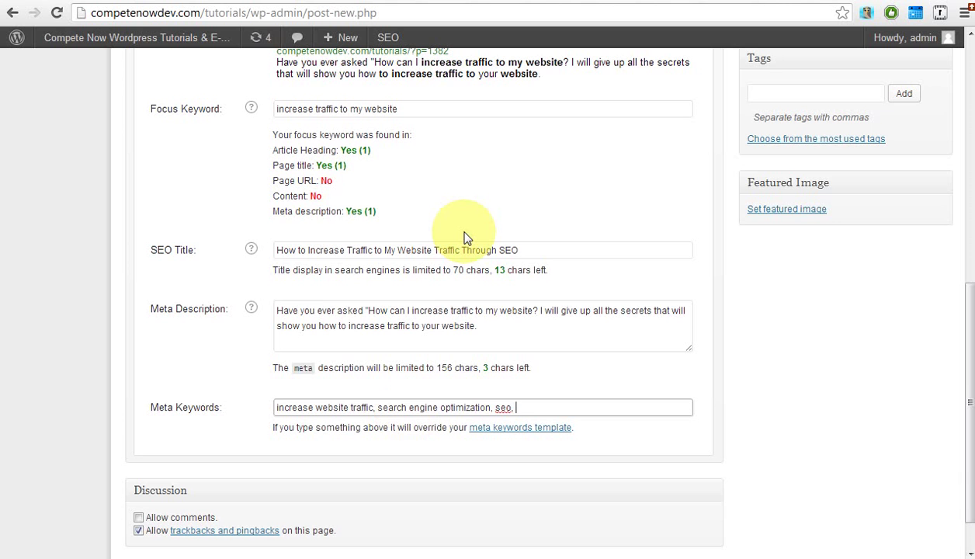
{"action": "type", "text": "more website visitors"}
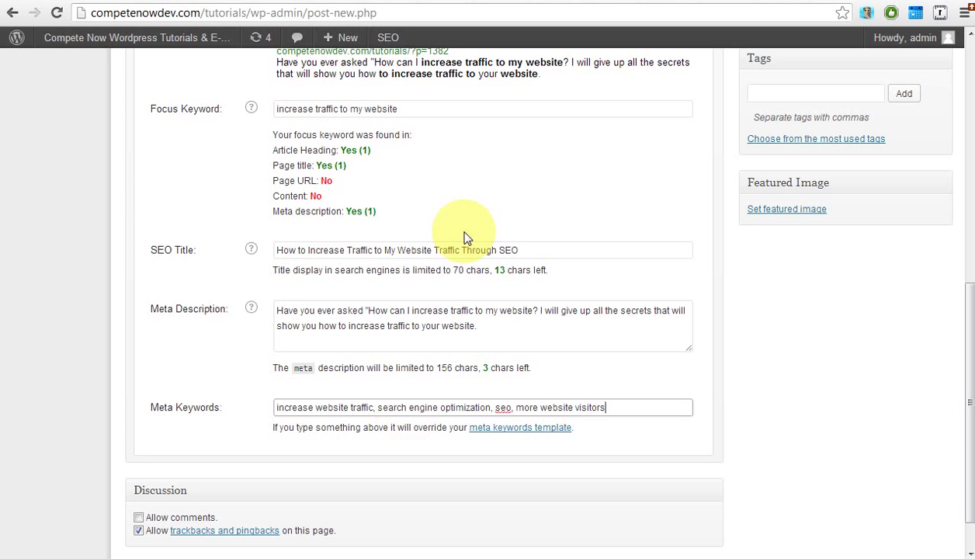
{"action": "type", "text": ", seo strategies"}
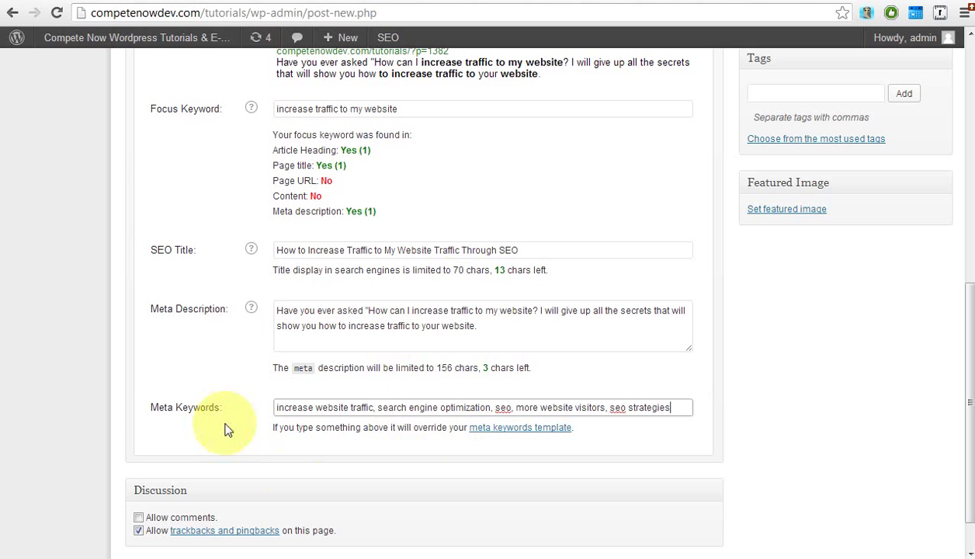
- Review the entered keyword list in the Meta Keywords field
{"action": "left_click", "coordinate": [759, 396]}
{"action": "left_click", "coordinate": [388, 407]}
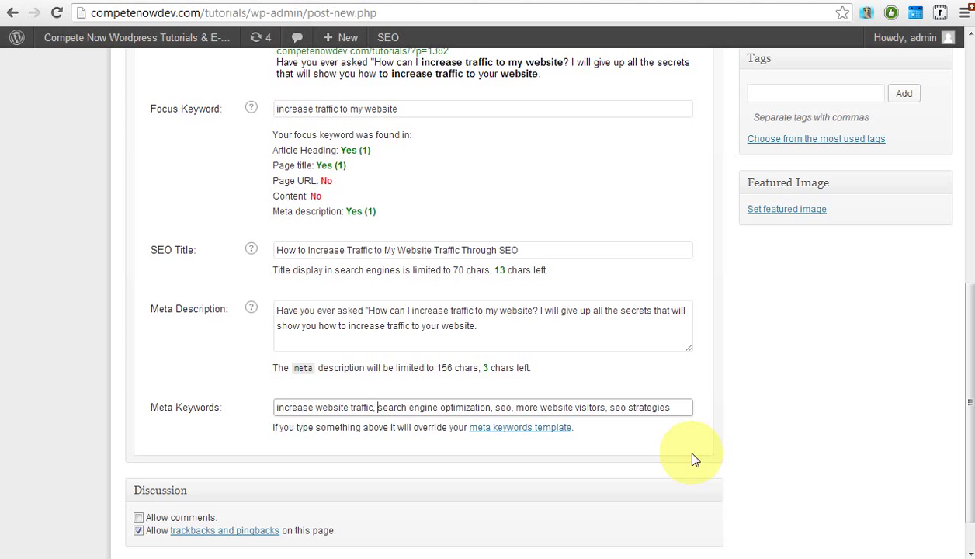
{"action": "left_click", "coordinate": [302, 412]}
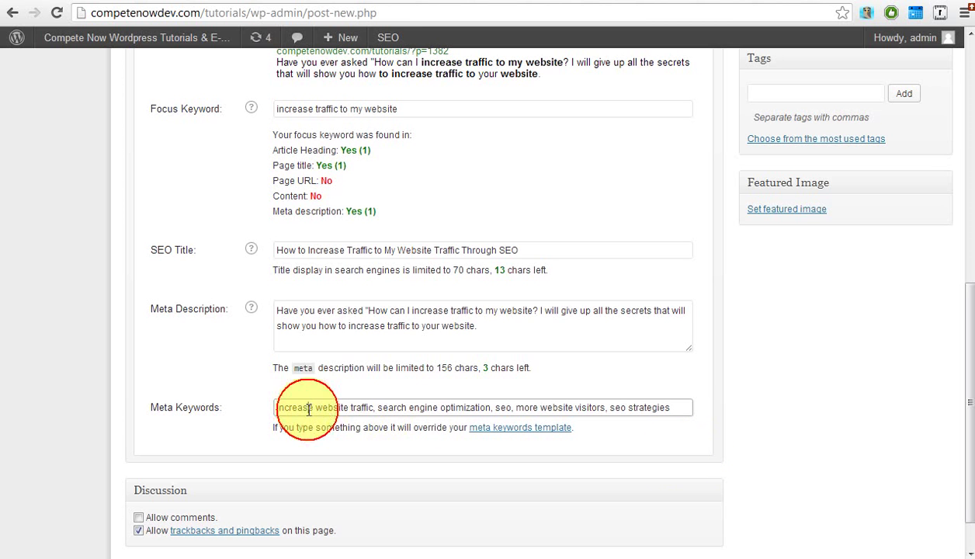
{"action": "left_click_drag", "start_coordinate": [303, 411], "coordinate": [682, 403]}
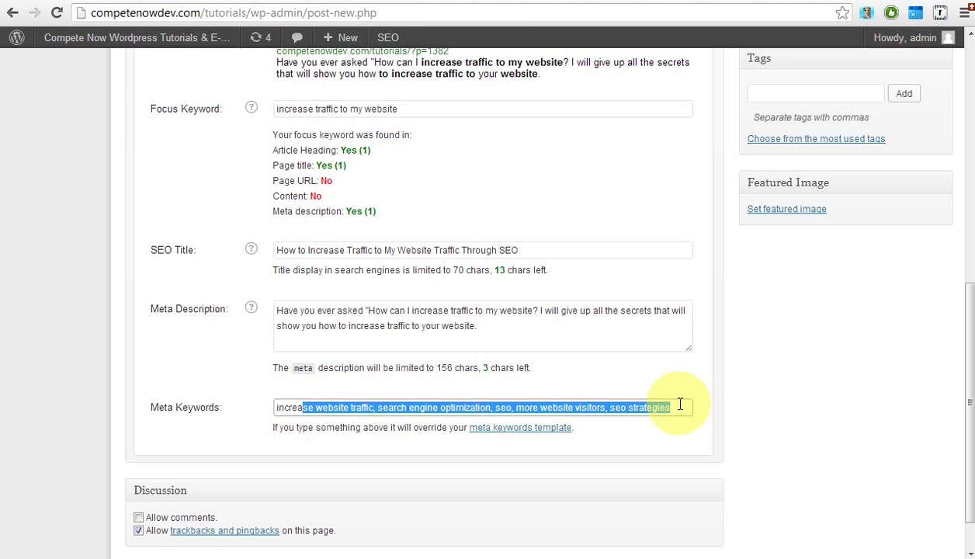
{"action": "left_click", "coordinate": [680, 405]}
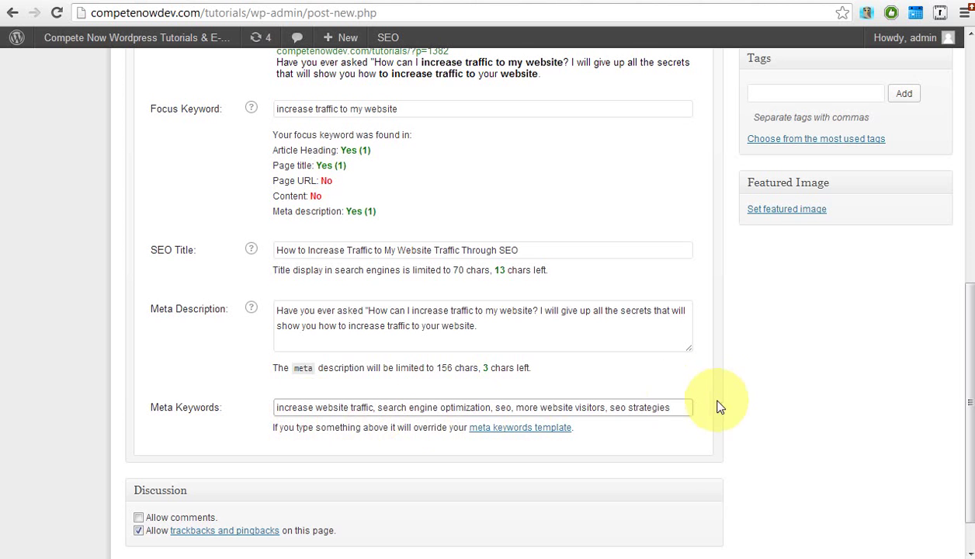
{"action": "left_click", "coordinate": [805, 395]}
{"action": "left_click", "coordinate": [627, 407]}
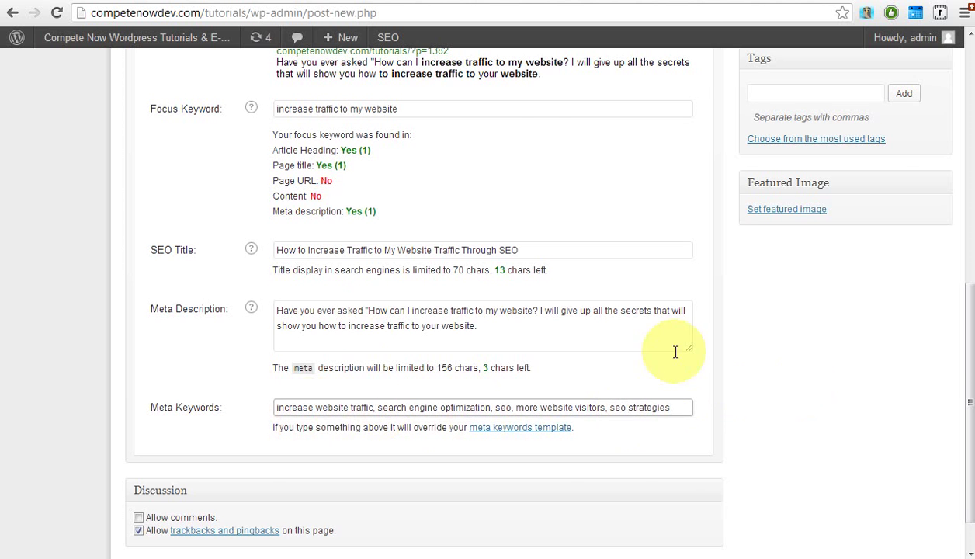
- Switch the empty post body to the Visual editor tab
{"action": "scroll", "coordinate": [707, 396], "scroll_direction": "up", "scroll_amount": 1}
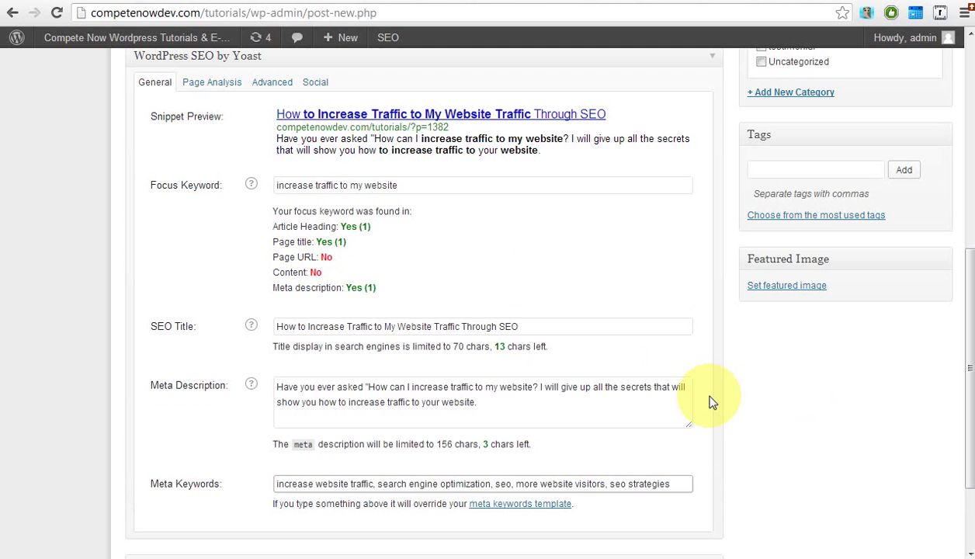
{"action": "scroll", "coordinate": [709, 402], "scroll_direction": "up", "scroll_amount": 6}
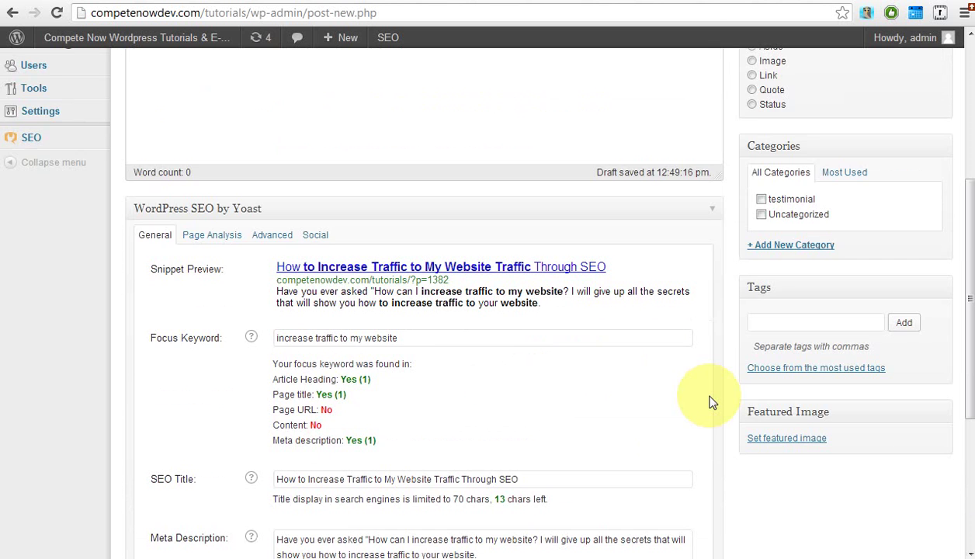
{"action": "left_click", "coordinate": [619, 281]}
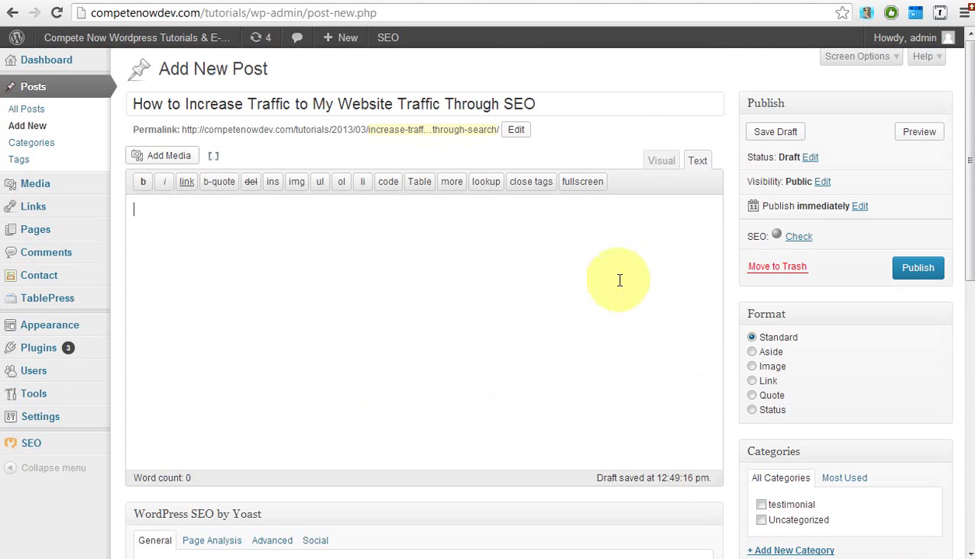
{"action": "left_click", "coordinate": [661, 161]}
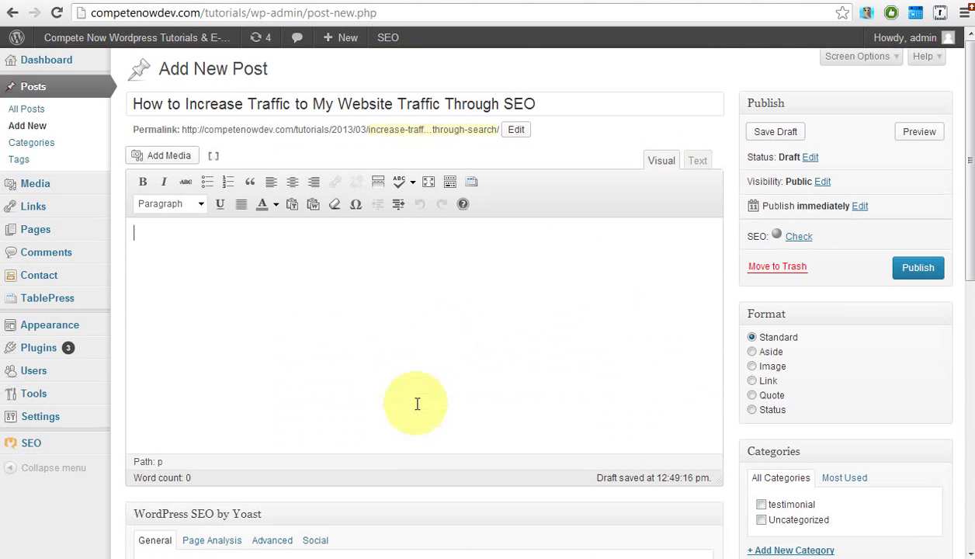
{"action": "scroll", "coordinate": [373, 435], "scroll_direction": "down", "scroll_amount": 6}
{"action": "scroll", "coordinate": [434, 450], "scroll_direction": "up", "scroll_amount": 6}
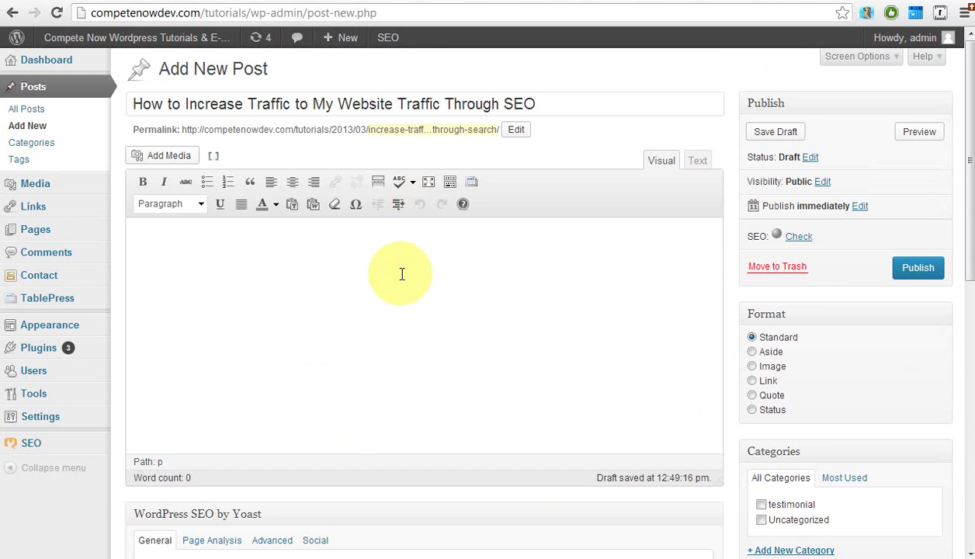
- Type the intro 'Like many business owners… How can I increase traffic to my website? The answer is this:'
{"action": "type", "text": "Have ever asked yo"}
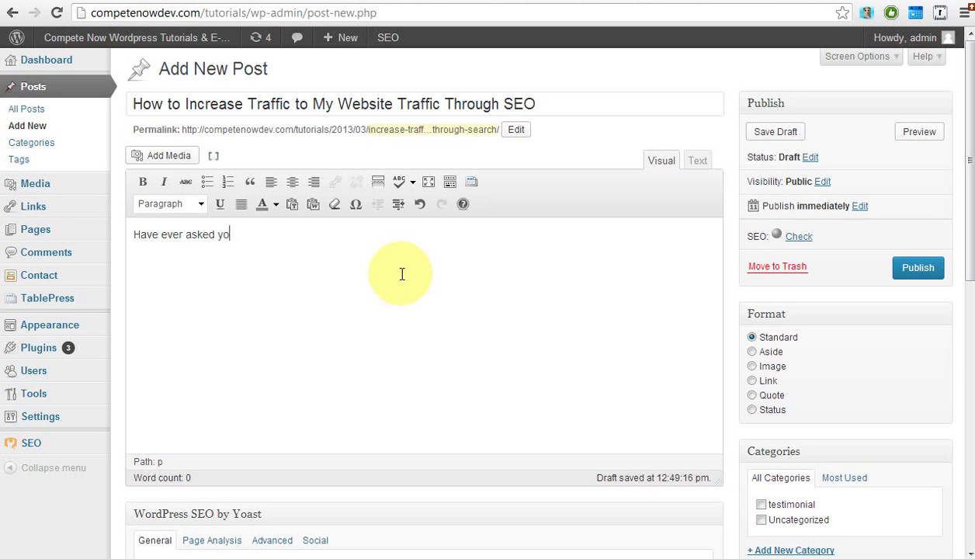
{"action": "key", "text": "BackSpace"}
{"action": "key", "text": "BackSpace"}
{"action": "key", "text": "BackSpace"}
{"action": "key", "text": "BackSpace"}
{"action": "key", "text": "BackSpace"}
{"action": "key", "text": "BackSpace"}
{"action": "key", "text": "BackSpace"}
{"action": "key", "text": "BackSpace"}
{"action": "key", "text": "BackSpace"}
{"action": "key", "text": "BackSpace"}
{"action": "key", "text": "BackSpace"}
{"action": "key", "text": "BackSpace"}
{"action": "key", "text": "BackSpace"}
{"action": "key", "text": "BackSpace"}
{"action": "key", "text": "BackSpace"}
{"action": "key", "text": "BackSpace"}
{"action": "key", "text": "BackSpace"}
{"action": "key", "text": "BackSpace"}
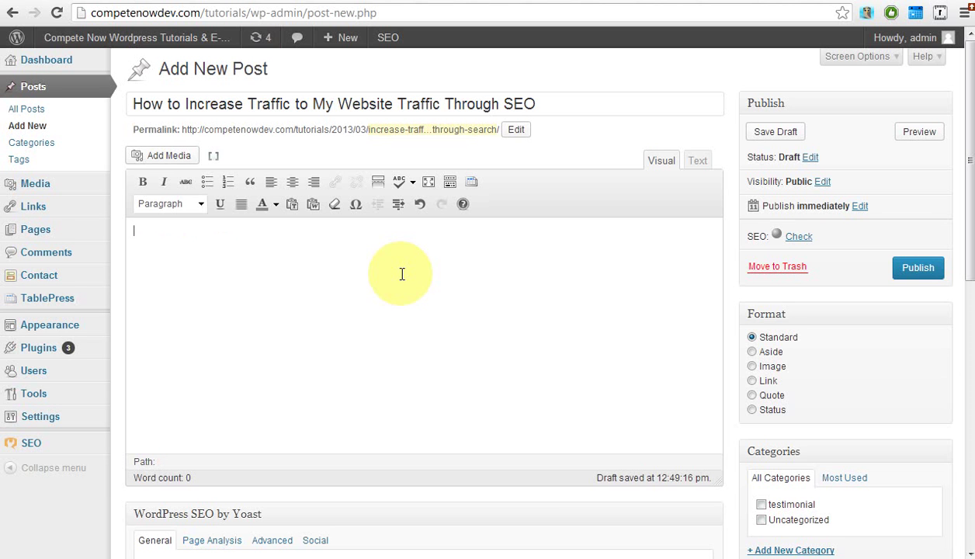
{"action": "type", "text": "Like many byu"}
{"action": "key", "text": "BackSpace"}
{"action": "key", "text": "BackSpace"}
{"action": "type", "text": "usiness "}
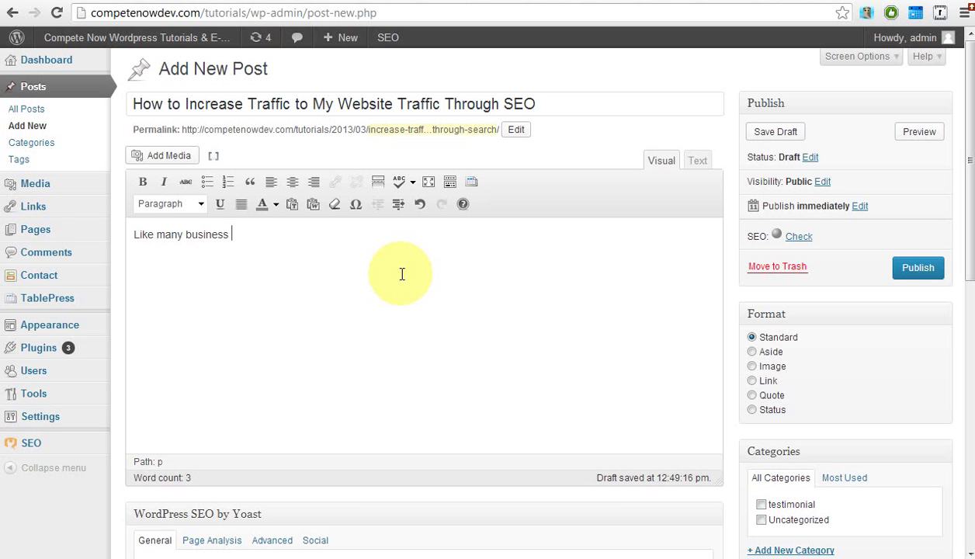
{"action": "type", "text": "owners, you ma"}
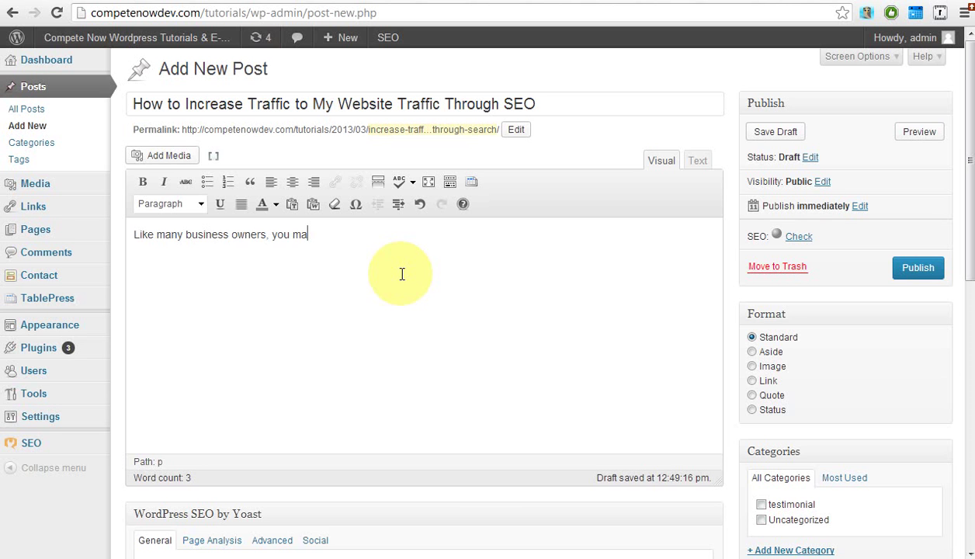
{"action": "type", "text": "y ave"}
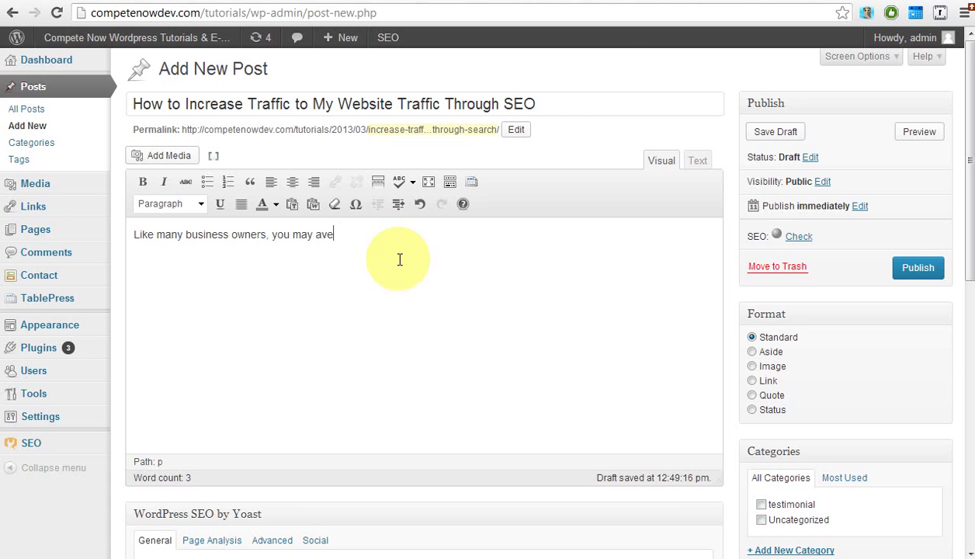
{"action": "key", "text": "BackSpace"}
{"action": "key", "text": "BackSpace"}
{"action": "key", "text": "BackSpace"}
{"action": "key", "text": "BackSpace"}
{"action": "type", "text": "have as"}
{"action": "key", "text": "BackSpace"}
{"action": "key", "text": "BackSpace"}
{"action": "key", "text": "BackSpace"}
{"action": "key", "text": "BackSpace"}
{"action": "key", "text": "BackSpace"}
{"action": "key", "text": "BackSpace"}
{"action": "key", "text": "BackSpace"}
{"action": "key", "text": "BackSpace"}
{"action": "key", "text": "BackSpace"}
{"action": "key", "text": "BackSpace"}
{"action": "key", "text": "BackSpace"}
{"action": "key", "text": "BackSpace"}
{"action": "key", "text": "BackSpace"}
{"action": "key", "text": "BackSpace"}
{"action": "type", "text": "at"}
{"action": "key", "text": "BackSpace"}
{"action": "key", "text": "BackSpace"}
{"action": "key", "text": "BackSpace"}
{"action": "type", "text": "at some pp"}
{"action": "key", "text": "BackSpace"}
{"action": "type", "text": "oint you may"}
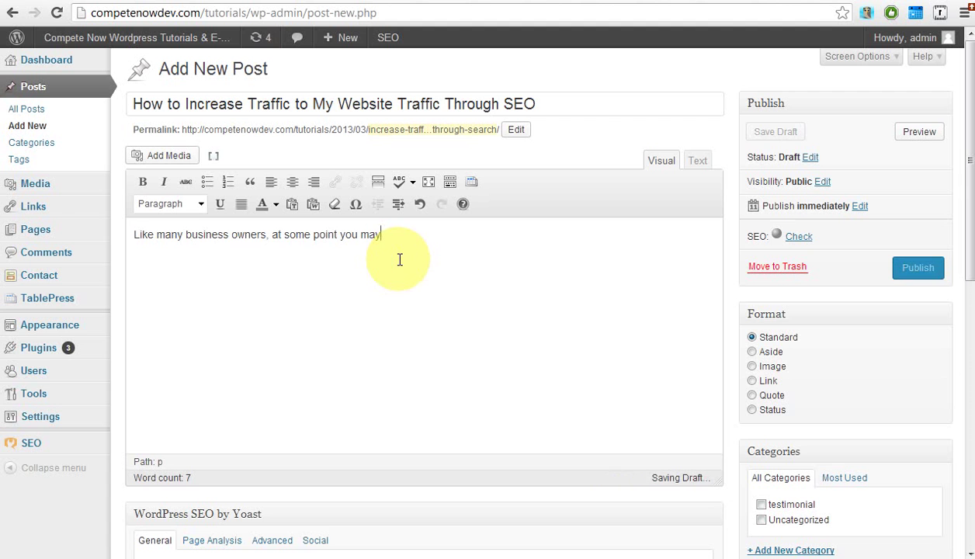
{"action": "type", "text": " have asked yourself"}
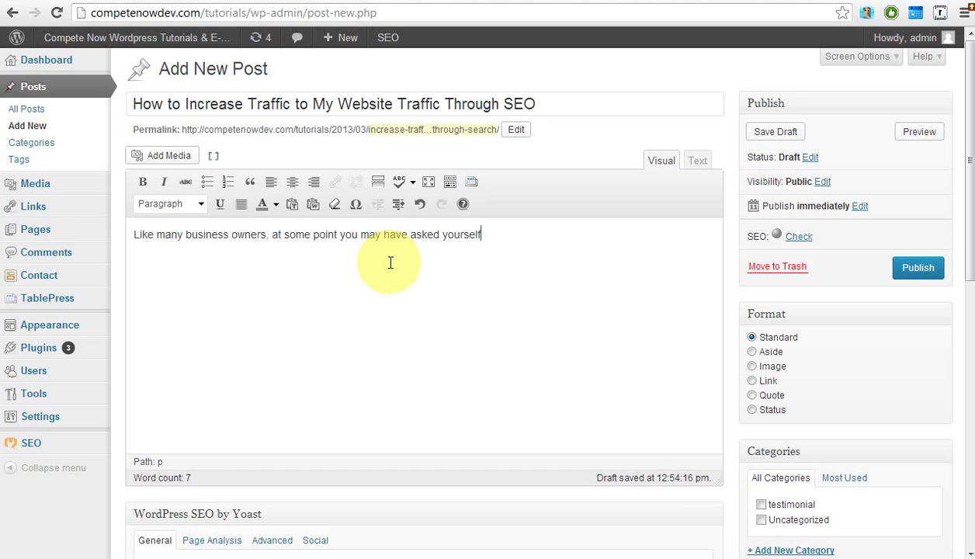
{"action": "type", "text": ": How can I increase "}
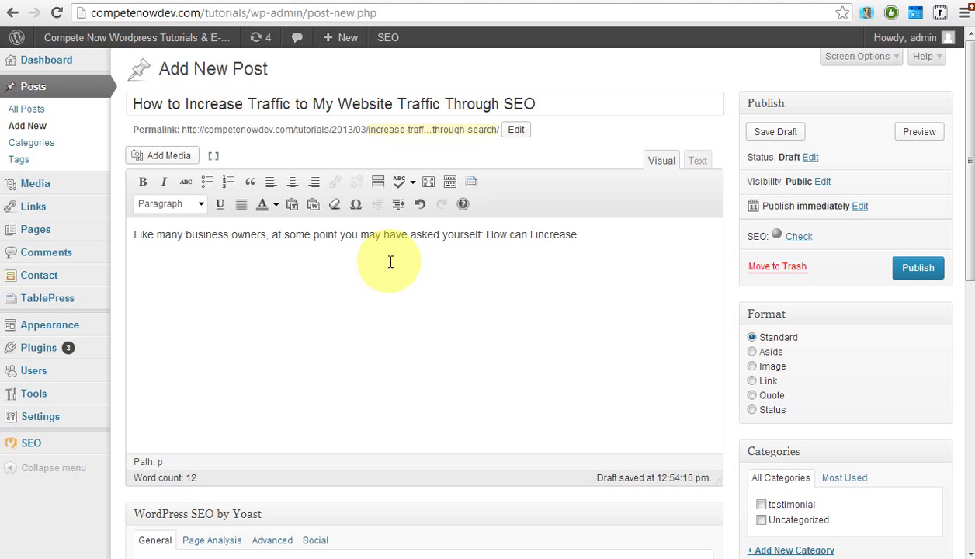
{"action": "type", "text": "traffic to my website?"}
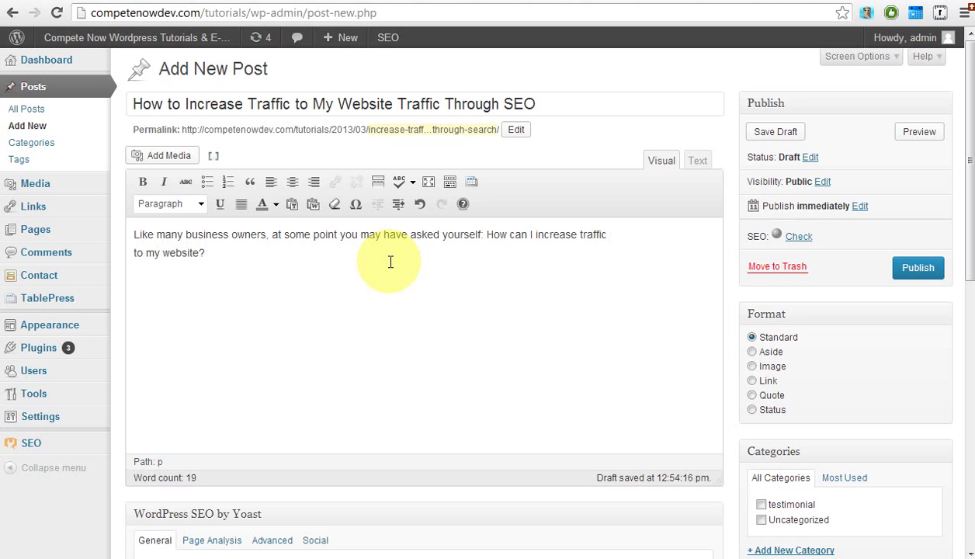
{"action": "type", "text": " The answer is this"}
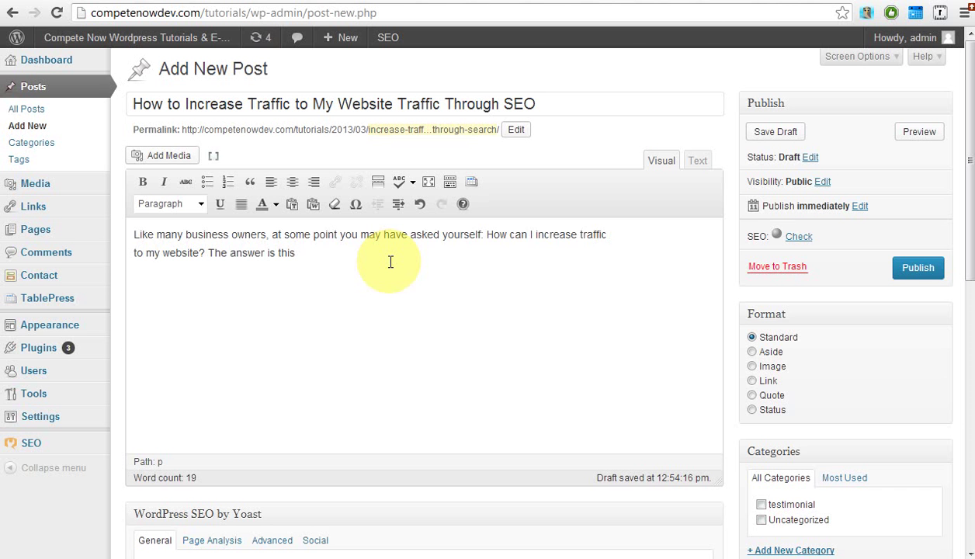
{"action": "type", "text": ":"}
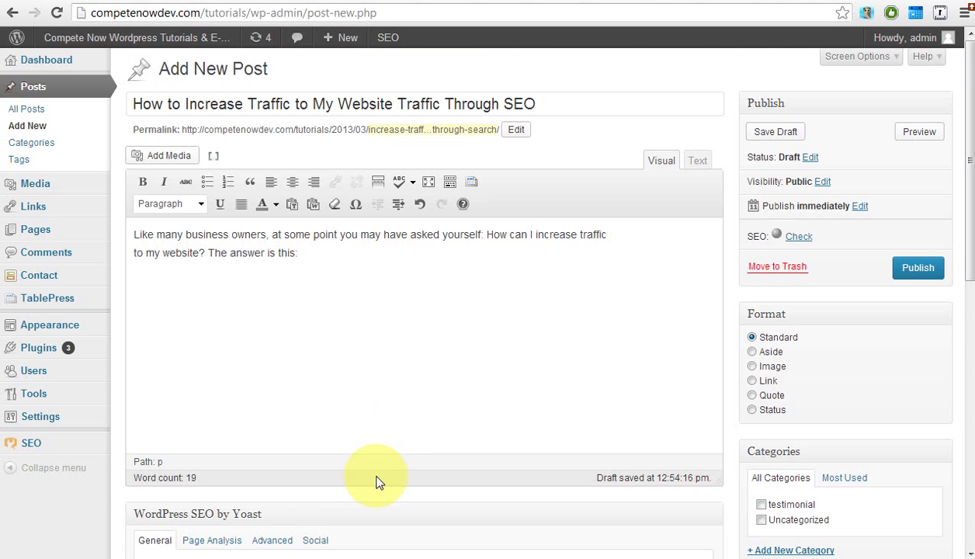
{"action": "scroll", "coordinate": [374, 481], "scroll_direction": "down", "scroll_amount": 3}
{"action": "scroll", "coordinate": [378, 477], "scroll_direction": "down", "scroll_amount": 2}
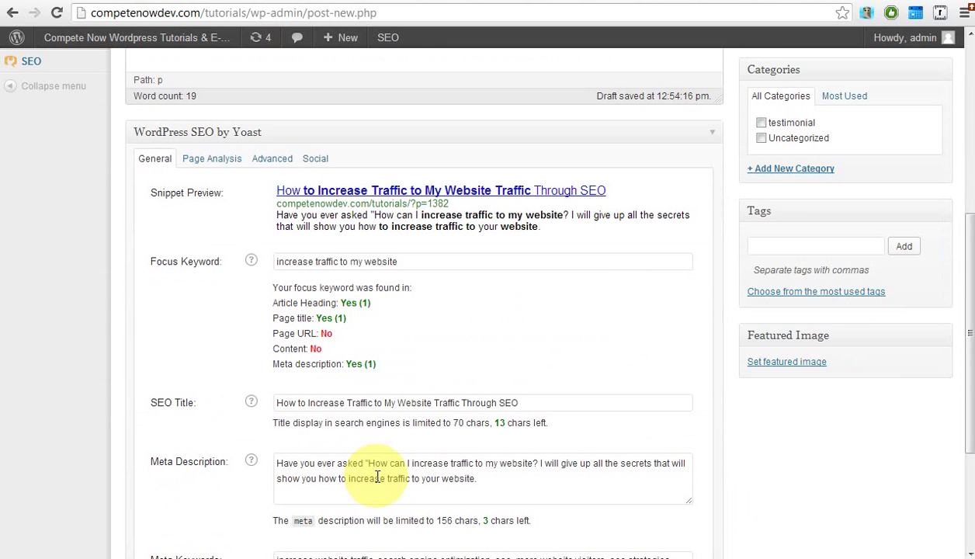
{"action": "scroll", "coordinate": [377, 477], "scroll_direction": "up", "scroll_amount": 5}
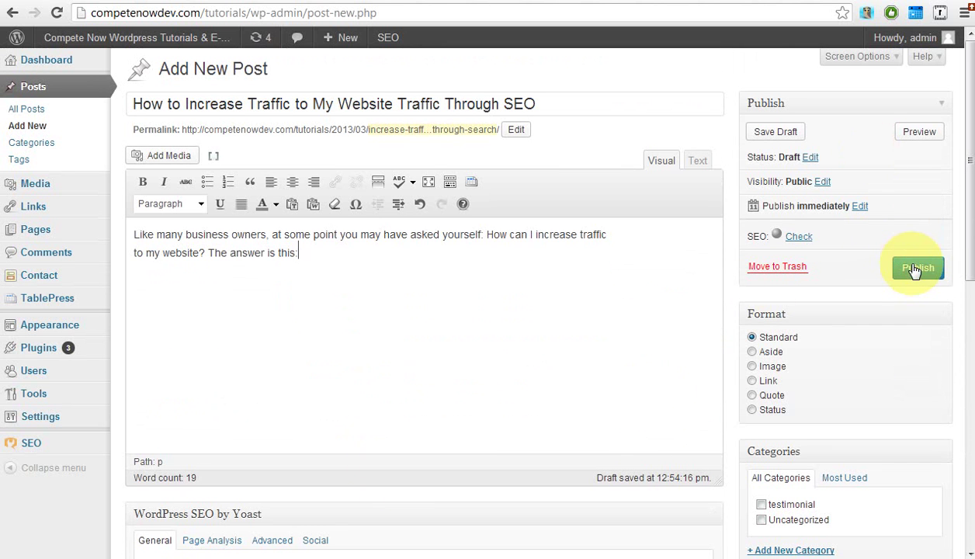
- Publish the post and confirm Yoast now finds the focus keyword in URL and content
{"action": "left_click", "coordinate": [917, 267]}
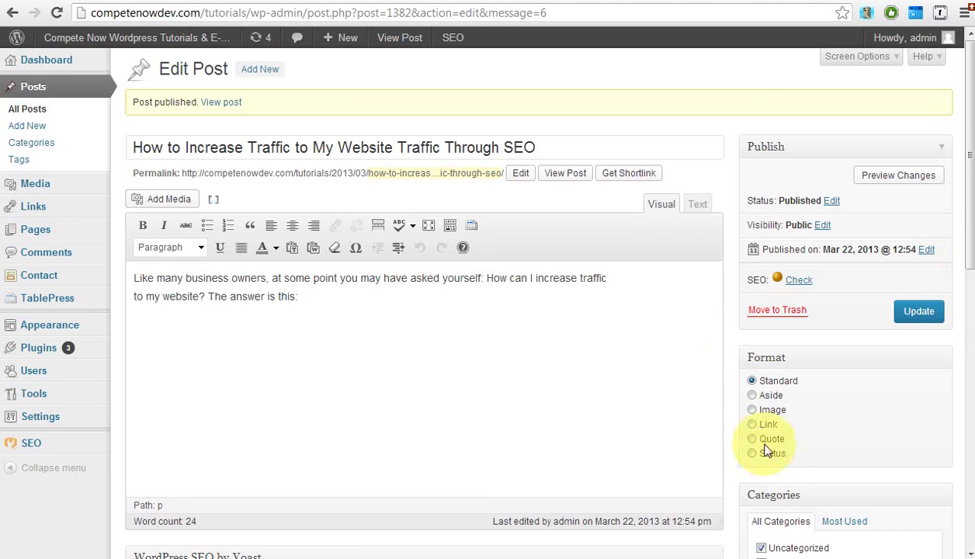
{"action": "scroll", "coordinate": [780, 458], "scroll_direction": "down", "scroll_amount": 4}
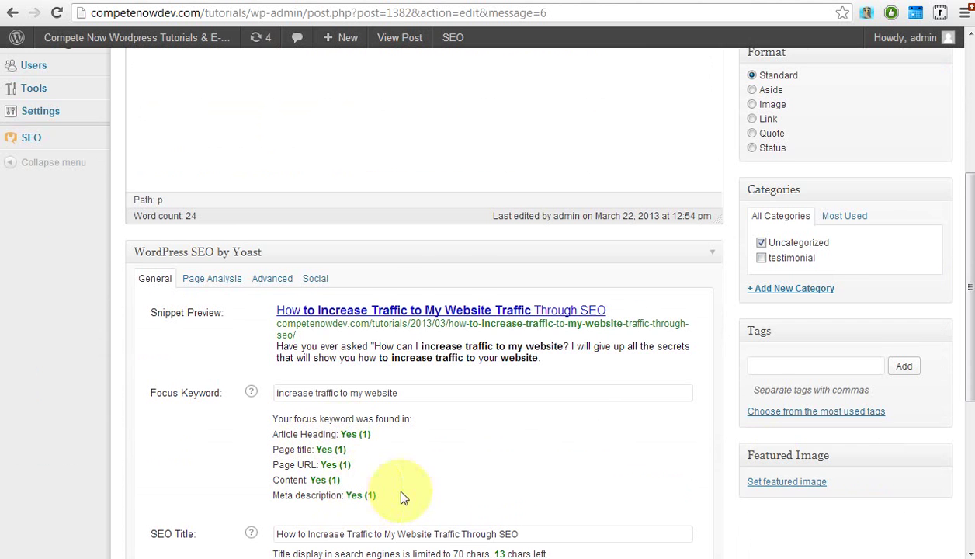
{"action": "scroll", "coordinate": [613, 466], "scroll_direction": "up", "scroll_amount": 4}
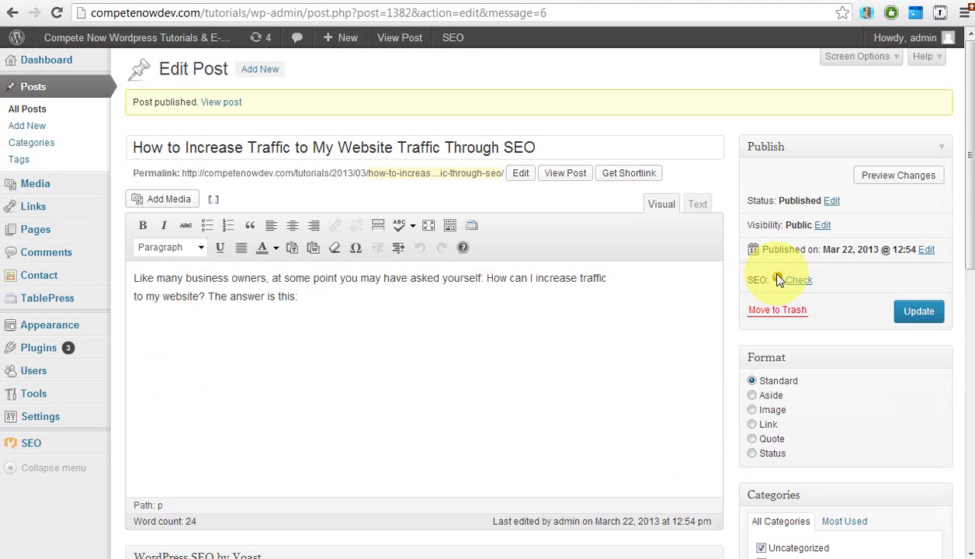
{"action": "scroll", "coordinate": [779, 280], "scroll_direction": "down", "scroll_amount": 5}
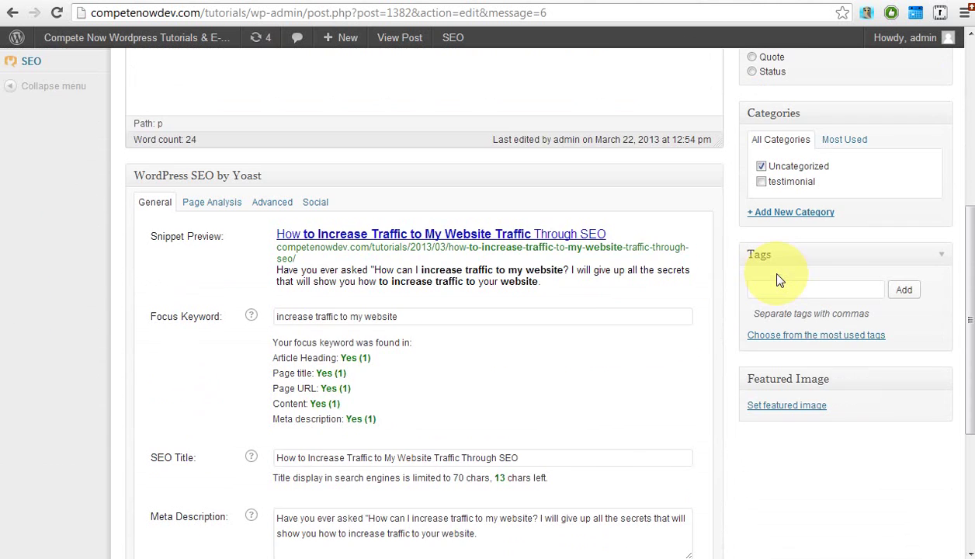
{"action": "scroll", "coordinate": [778, 280], "scroll_direction": "down", "scroll_amount": 1}
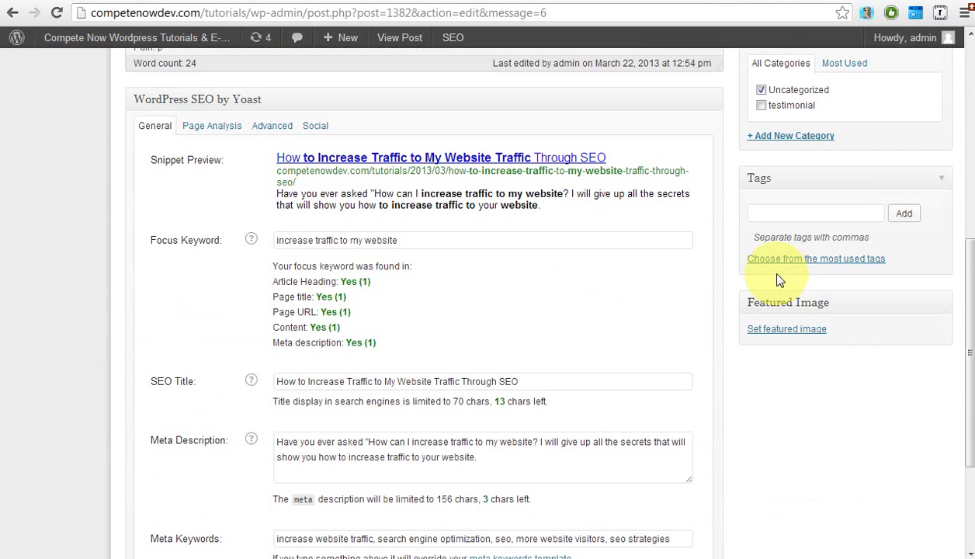
- Review the Yoast page analysis results for the published post
{"action": "left_click", "coordinate": [218, 131]}
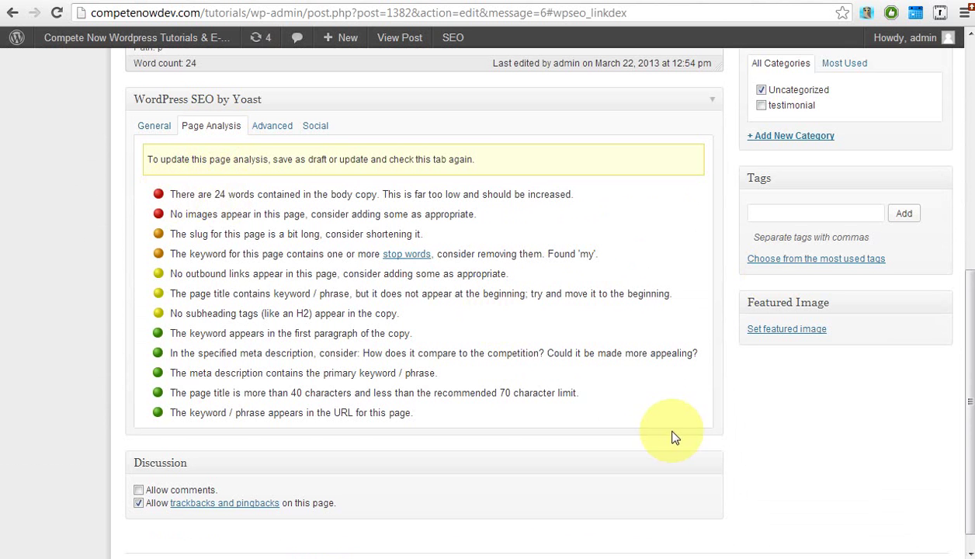
{"action": "scroll", "coordinate": [671, 437], "scroll_direction": "up", "scroll_amount": 6}
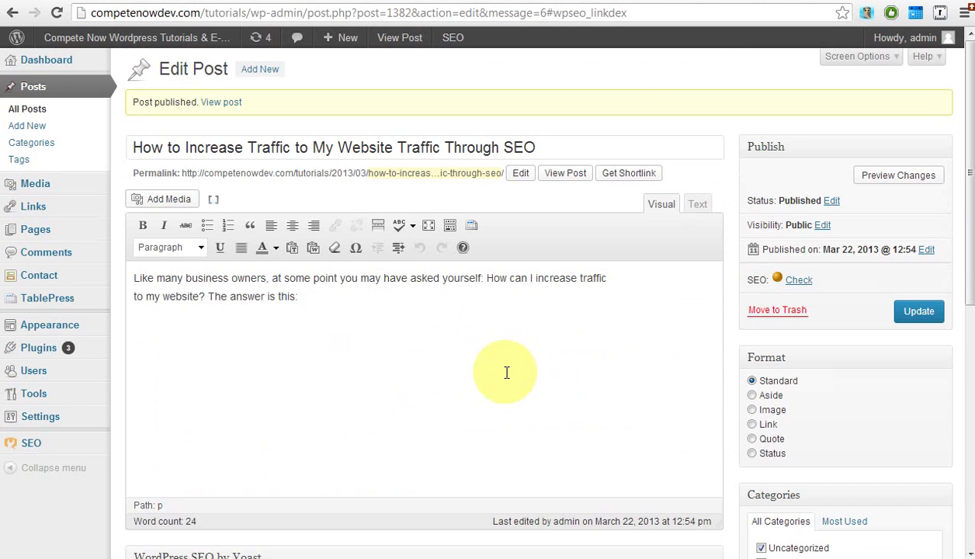
{"action": "scroll", "coordinate": [543, 420], "scroll_direction": "down", "scroll_amount": 4}
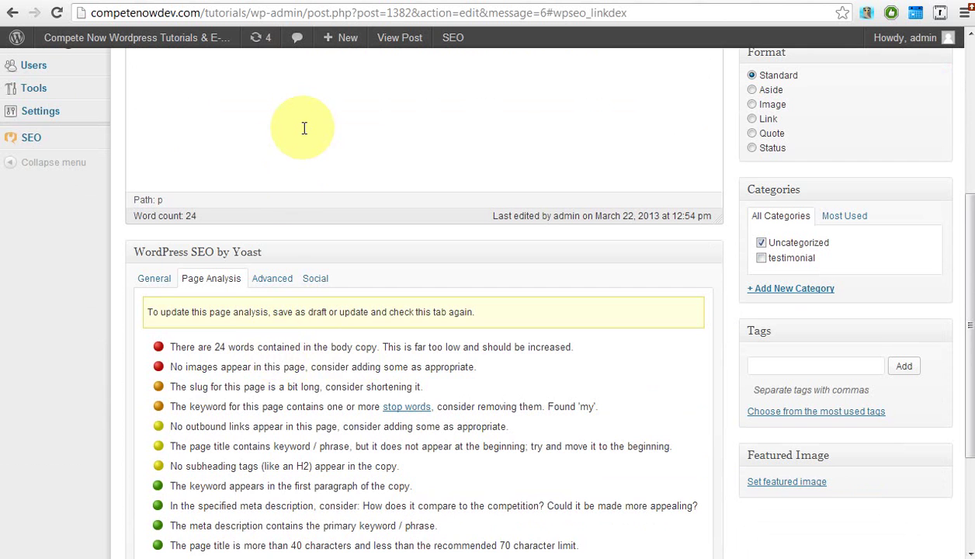
{"action": "scroll", "coordinate": [304, 128], "scroll_direction": "up", "scroll_amount": 4}
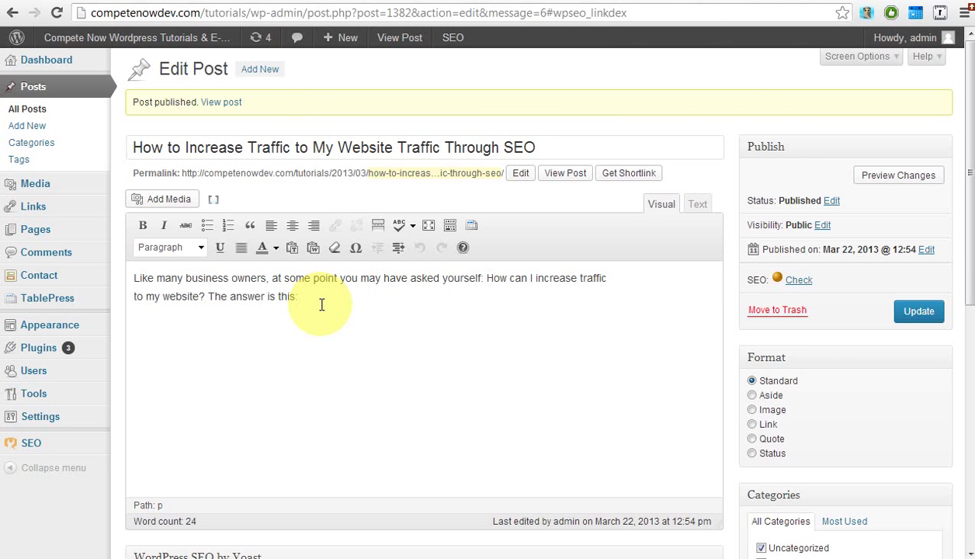
{"action": "scroll", "coordinate": [321, 304], "scroll_direction": "down", "scroll_amount": 2}
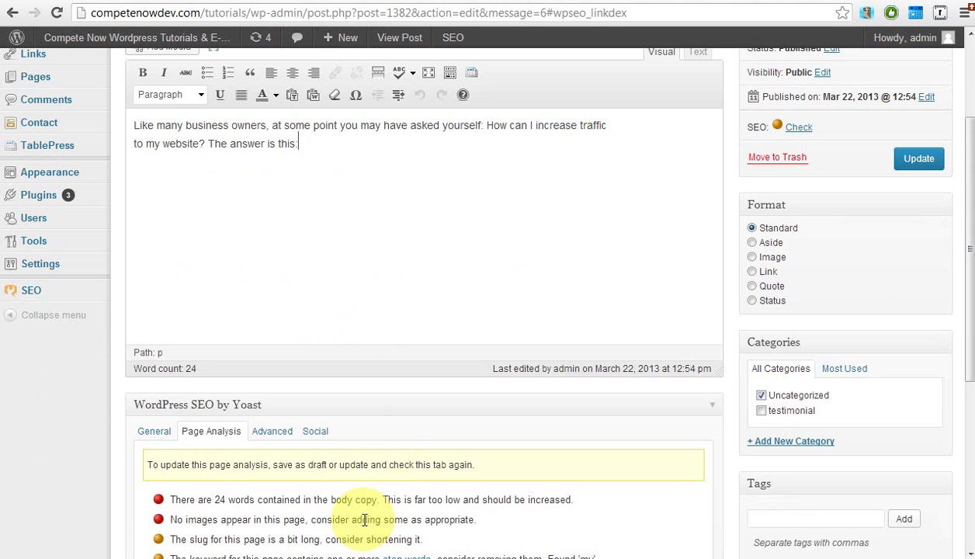
- Insert an empty line at the start of the body, above the opening paragraph
{"action": "left_click", "coordinate": [388, 121]}
{"action": "left_click", "coordinate": [375, 137]}
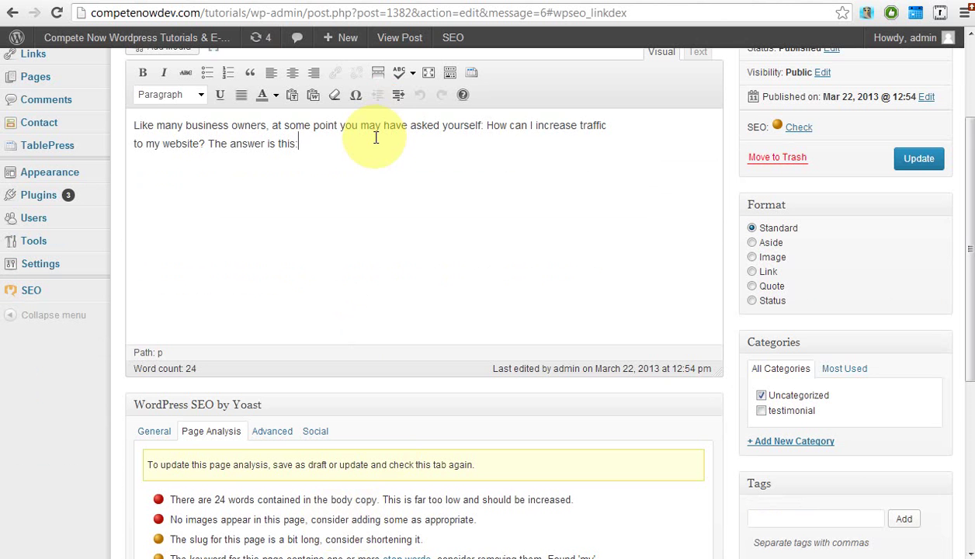
{"action": "scroll", "coordinate": [360, 207], "scroll_direction": "down", "scroll_amount": 1}
{"action": "scroll", "coordinate": [360, 207], "scroll_direction": "up", "scroll_amount": 3}
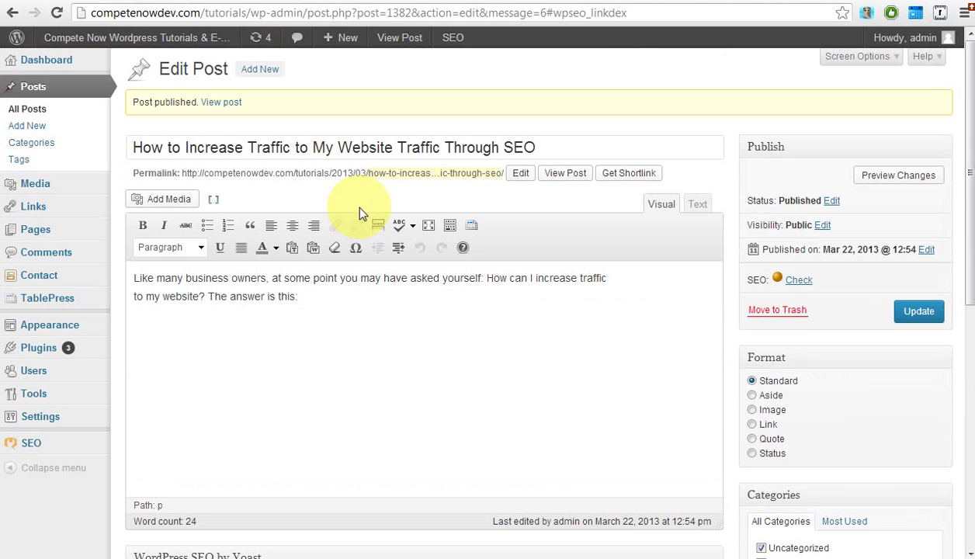
{"action": "left_click", "coordinate": [134, 280]}
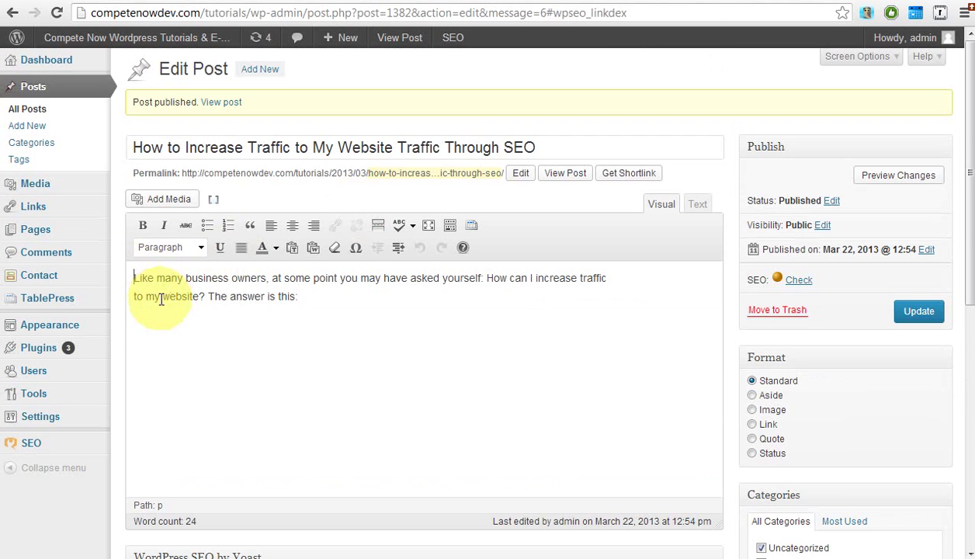
{"action": "key", "text": "Return"}
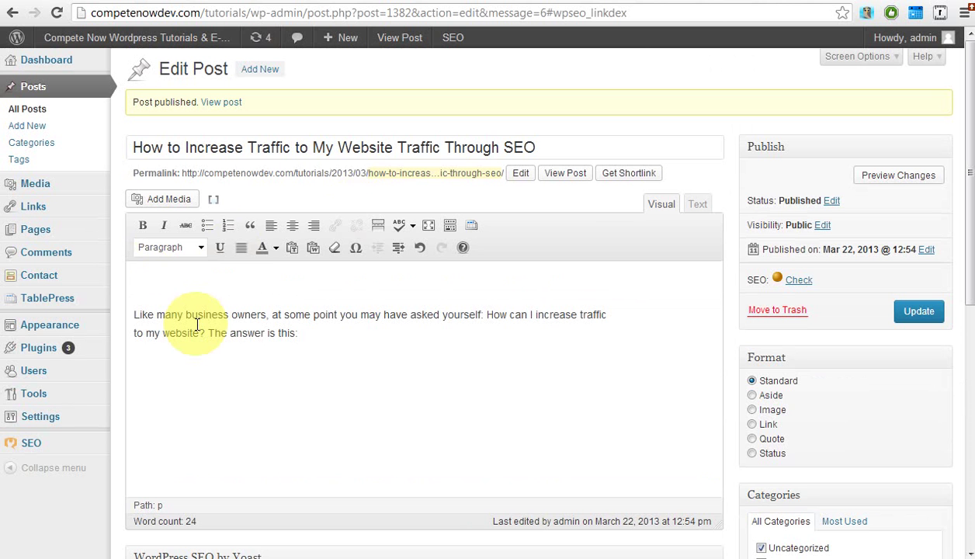
- Pick the pink cupcake photo IMG_0073 from the Media Library at Medium 300 × 225 size
{"action": "left_click", "coordinate": [152, 199]}
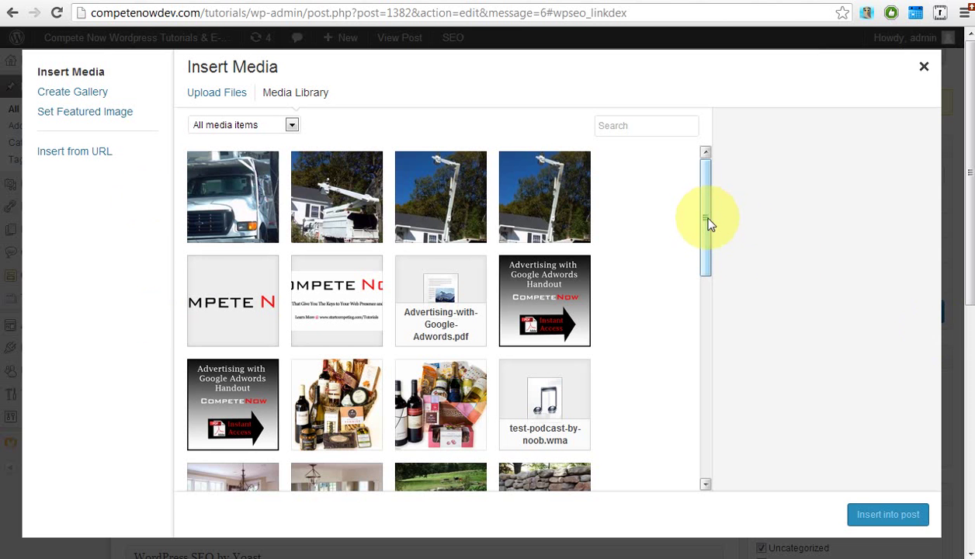
{"action": "left_click_drag", "start_coordinate": [705, 217], "coordinate": [706, 286]}
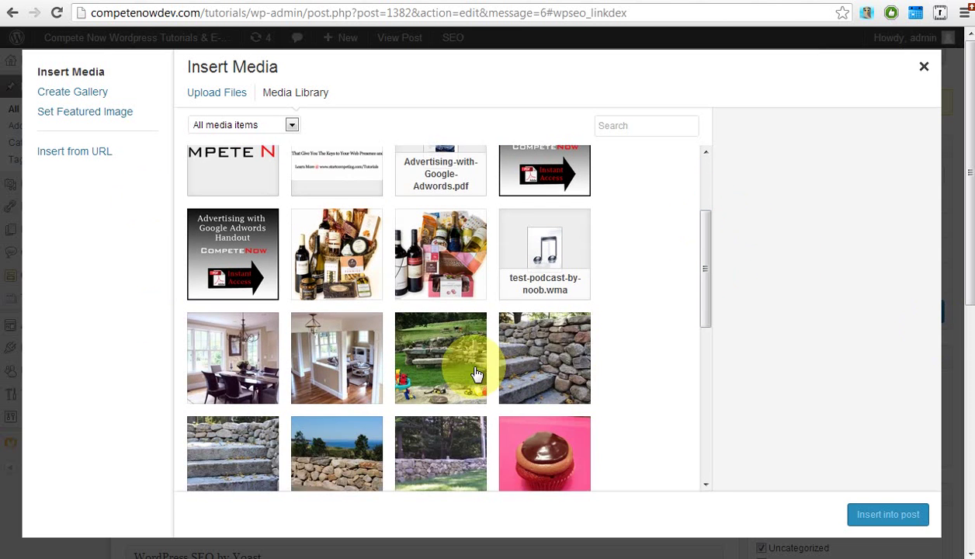
{"action": "left_click", "coordinate": [523, 436]}
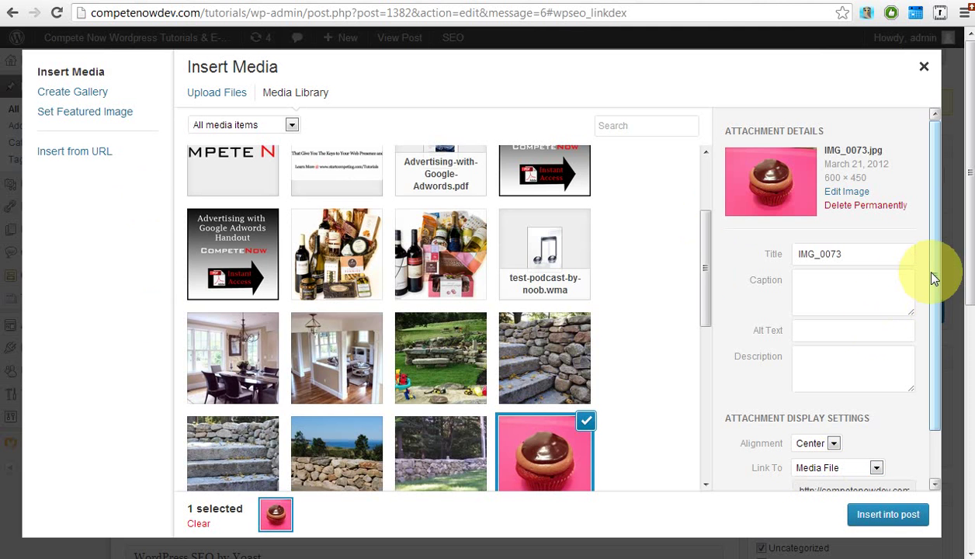
{"action": "left_click_drag", "start_coordinate": [932, 278], "coordinate": [841, 482]}
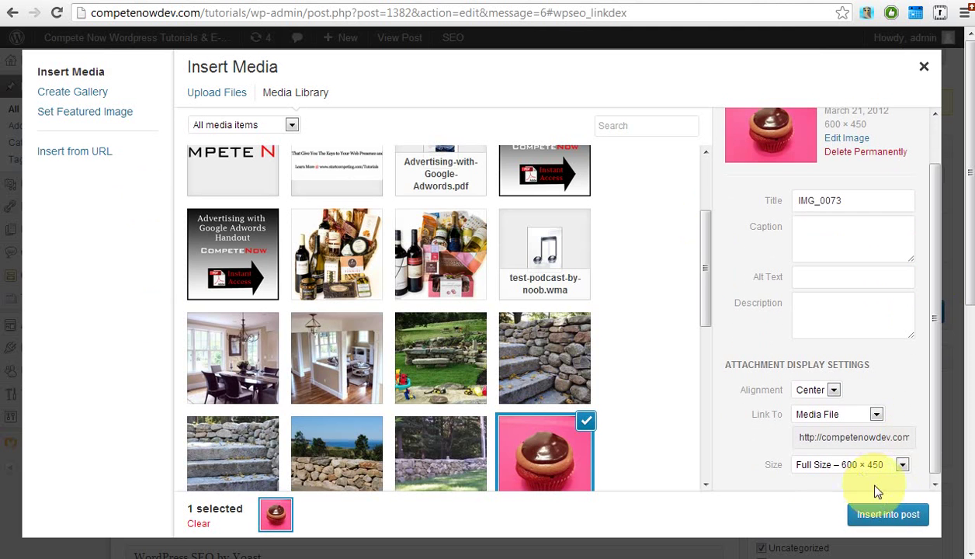
{"action": "left_click", "coordinate": [850, 464]}
{"action": "left_click", "coordinate": [827, 491]}
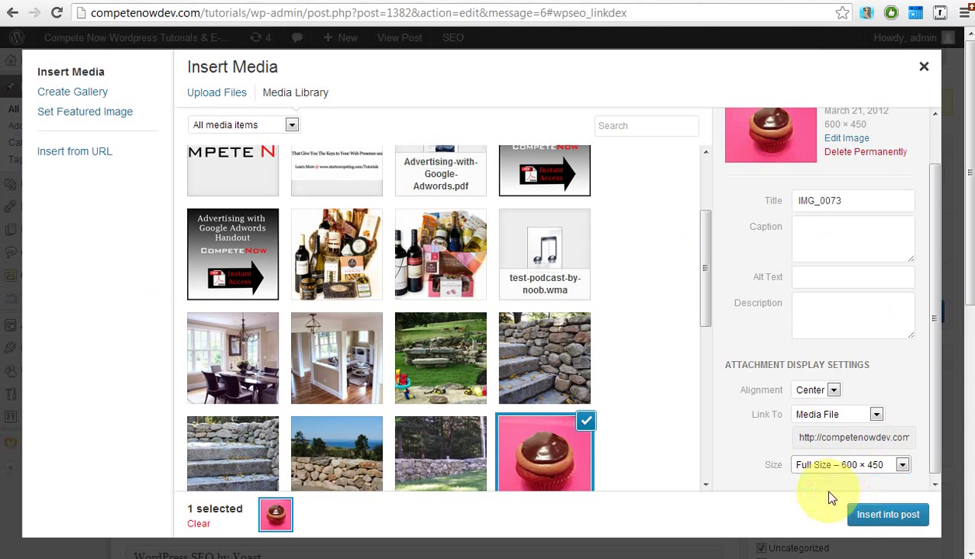
{"action": "left_click", "coordinate": [813, 281]}
{"action": "left_click", "coordinate": [845, 200]}
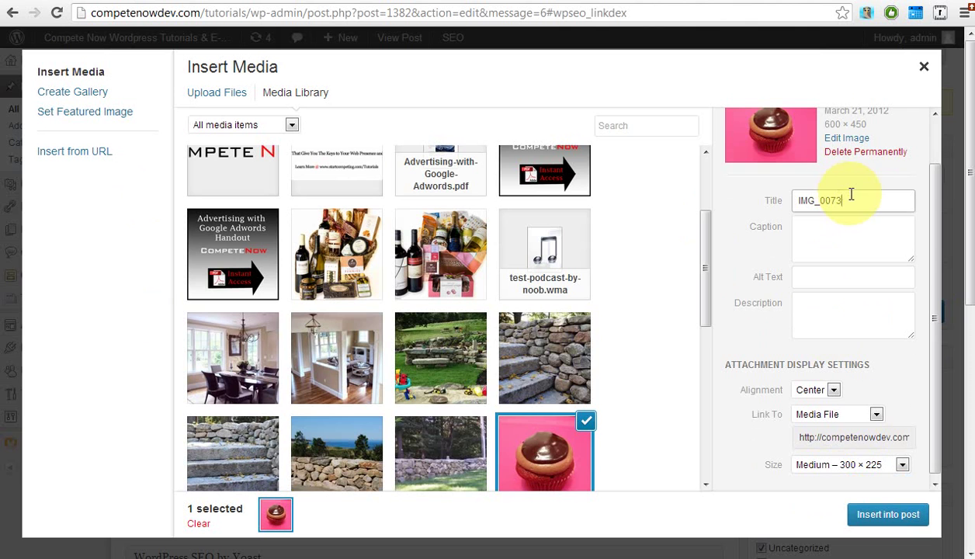
- Rename the image title from IMG_0073 to 'Cupcack Image - Increase Traffic to You Website'
{"action": "double_click", "coordinate": [839, 200]}
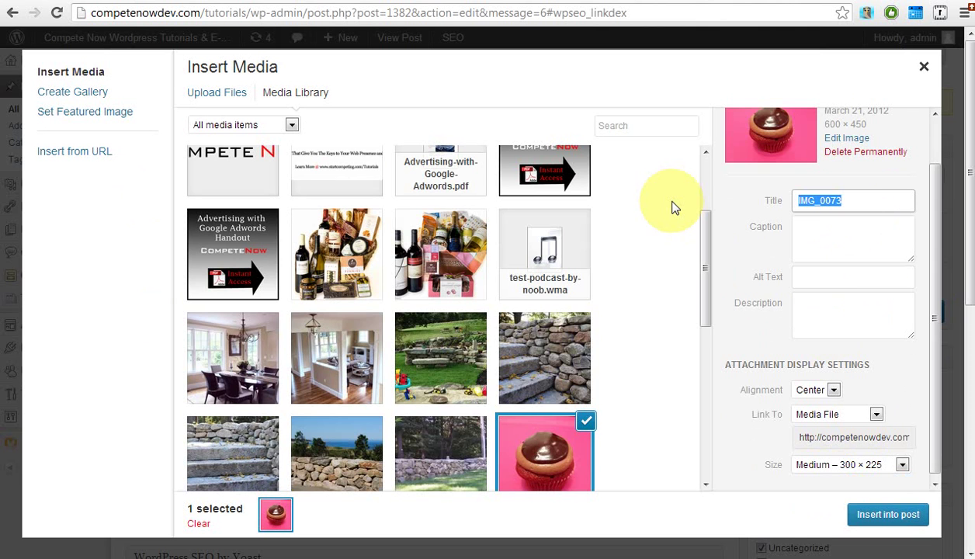
{"action": "type", "text": "Cupcack Image -"}
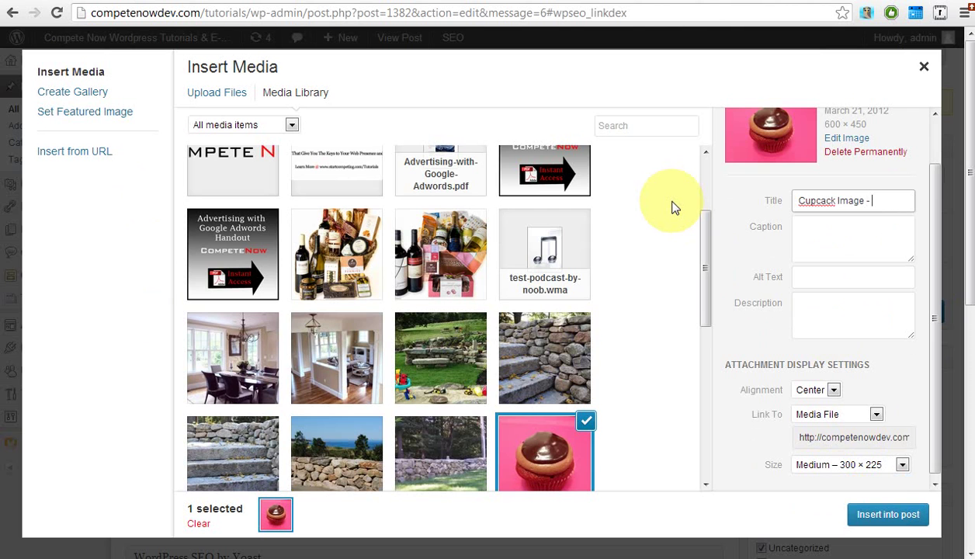
{"action": "type", "text": " SEar"}
{"action": "key", "text": "BackSpace"}
{"action": "key", "text": "BackSpace"}
{"action": "key", "text": "BackSpace"}
{"action": "type", "text": "earch Engine"}
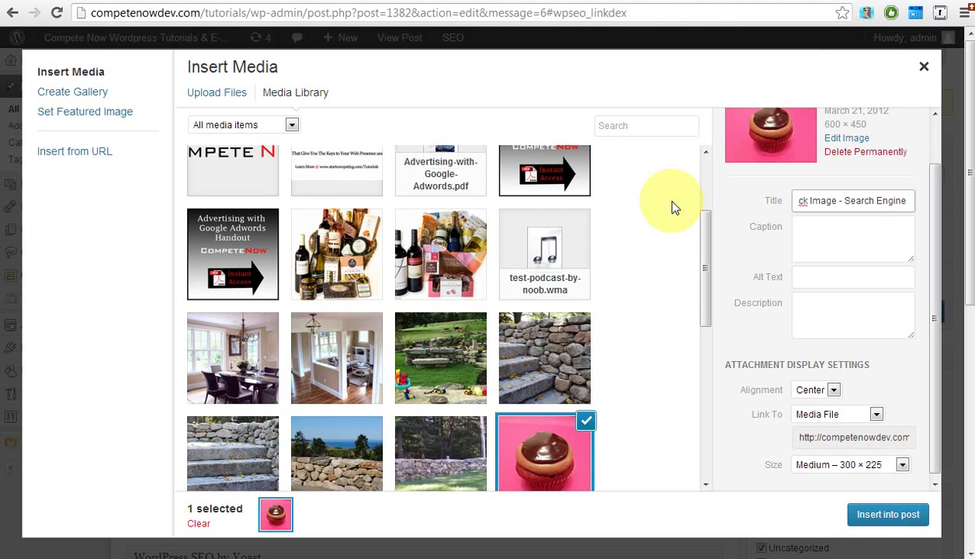
{"action": "key", "text": "BackSpace"}
{"action": "key", "text": "BackSpace"}
{"action": "key", "text": "BackSpace"}
{"action": "key", "text": "BackSpace"}
{"action": "key", "text": "BackSpace"}
{"action": "key", "text": "BackSpace"}
{"action": "key", "text": "BackSpace"}
{"action": "key", "text": "BackSpace"}
{"action": "key", "text": "BackSpace"}
{"action": "key", "text": "BackSpace"}
{"action": "key", "text": "BackSpace"}
{"action": "key", "text": "BackSpace"}
{"action": "key", "text": "BackSpace"}
{"action": "key", "text": "BackSpace"}
{"action": "key", "text": "BackSpace"}
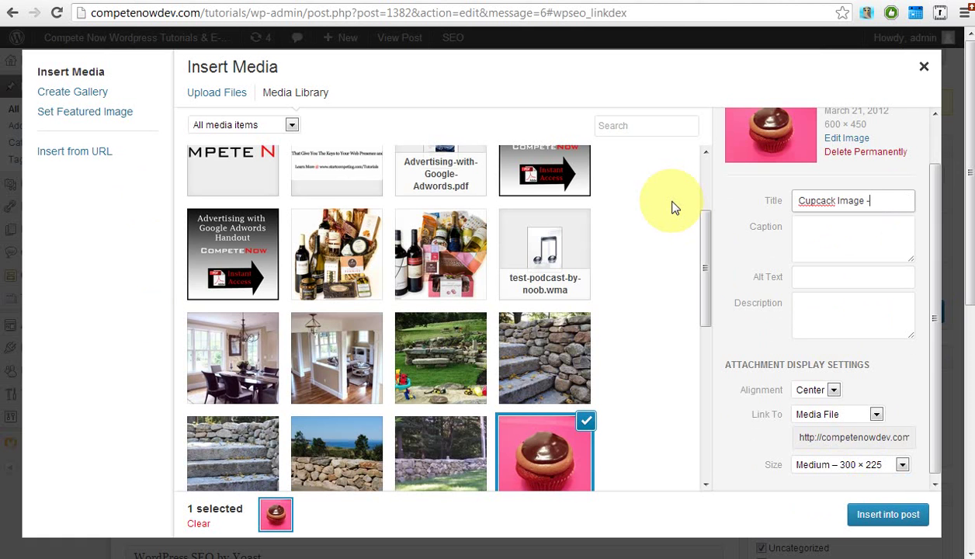
{"action": "type", "text": "Insrease Tra"}
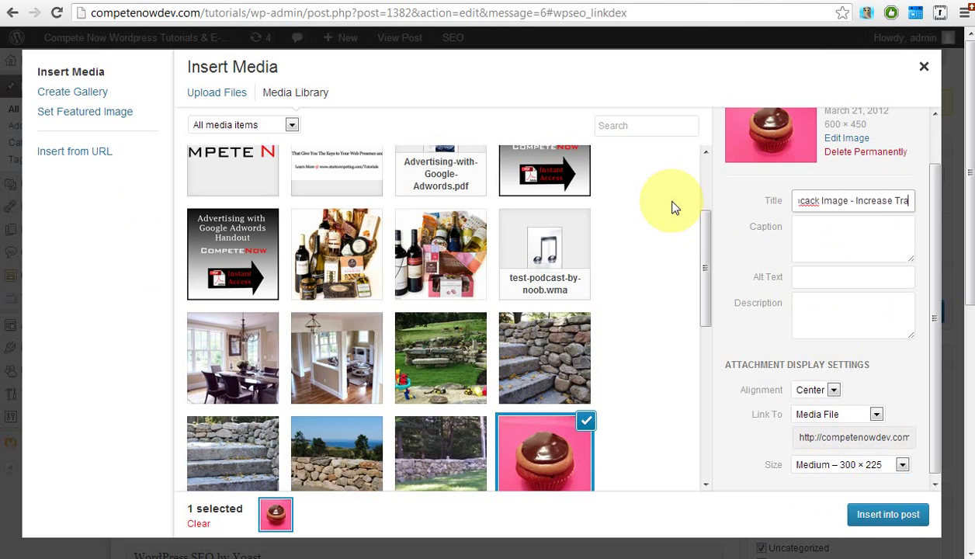
{"action": "type", "text": "ffic to Y"}
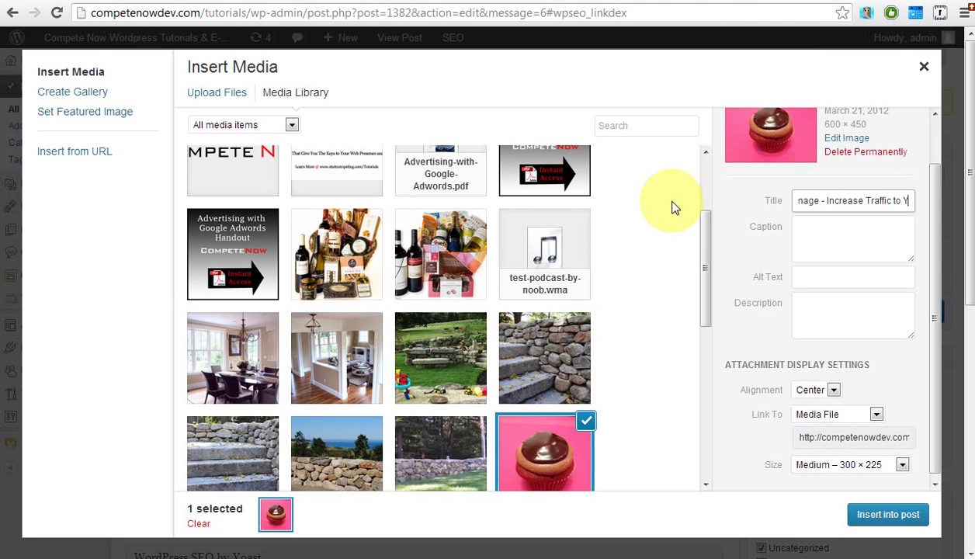
{"action": "type", "text": "ou Website"}
- Copy the new title into the image's Alt Text field
{"action": "key", "text": "ctrl+a"}
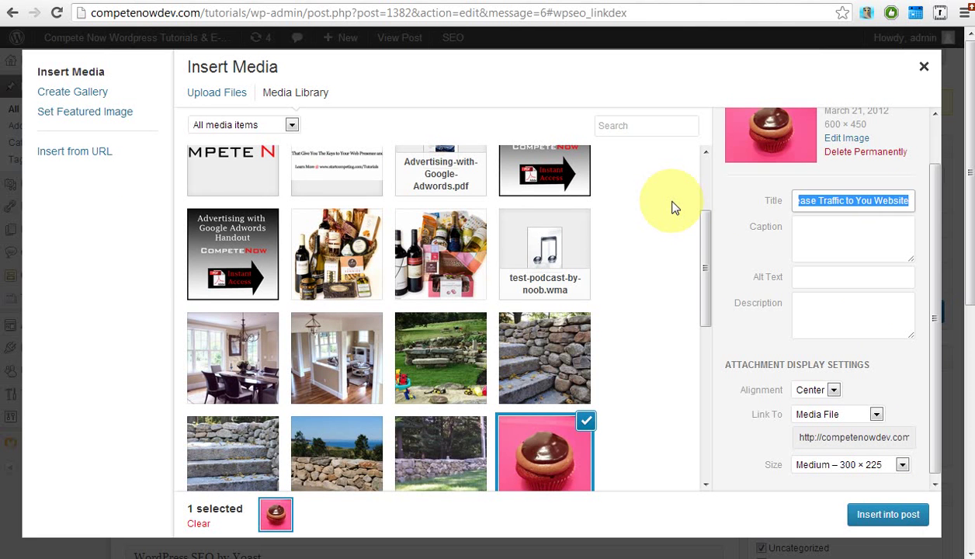
{"action": "key", "text": "ctrl+c"}
{"action": "left_click", "coordinate": [812, 274]}
{"action": "key", "text": "ctrl+v"}
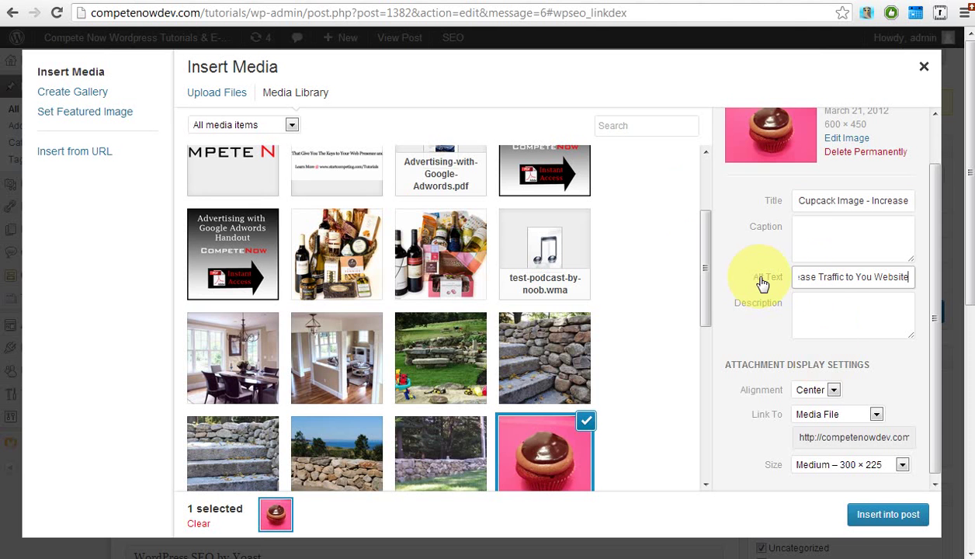
{"action": "left_click", "coordinate": [810, 242]}
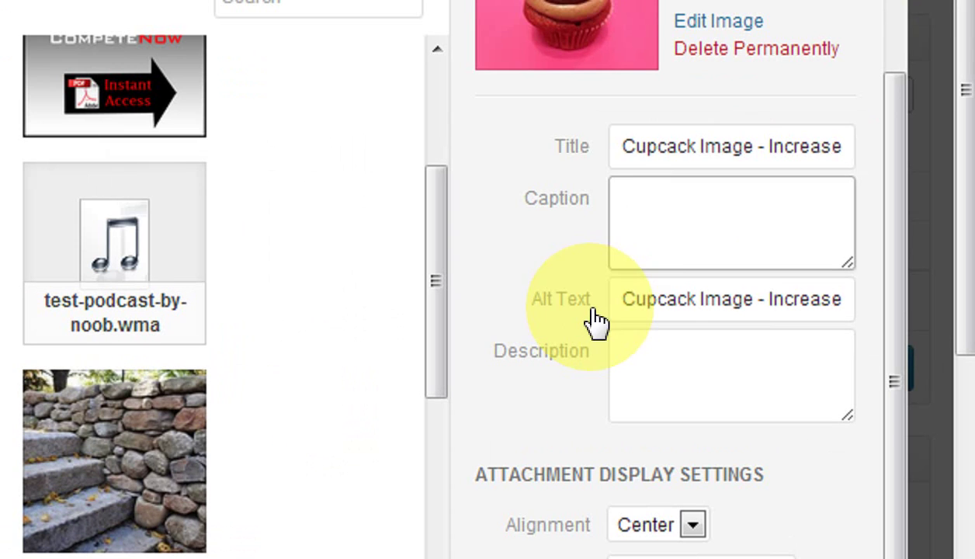
{"action": "left_click", "coordinate": [801, 277]}
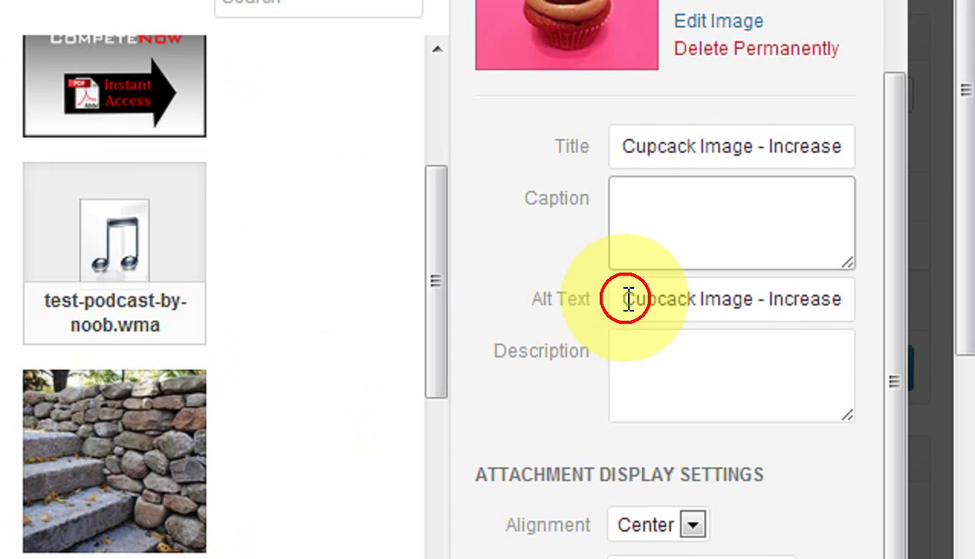
{"action": "left_click", "coordinate": [656, 150]}
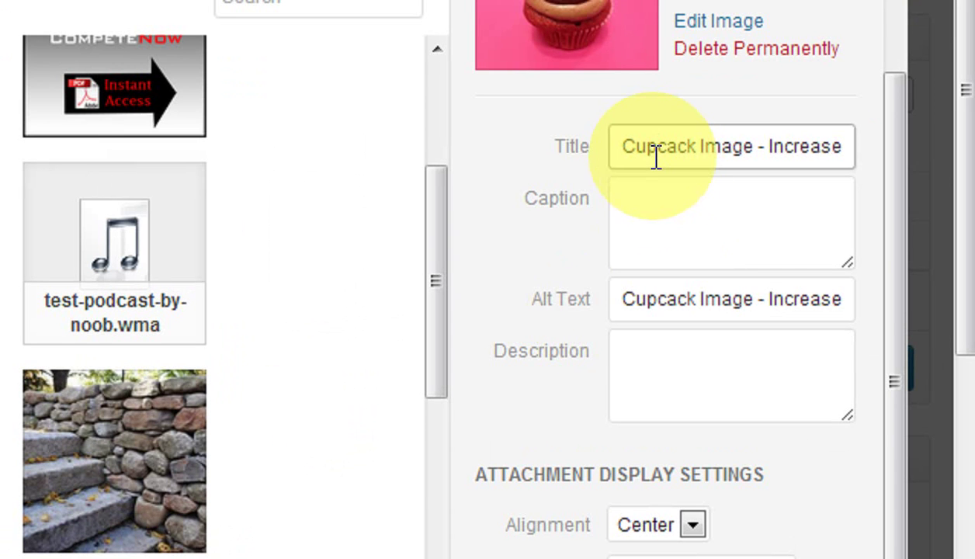
{"action": "left_click", "coordinate": [654, 257]}
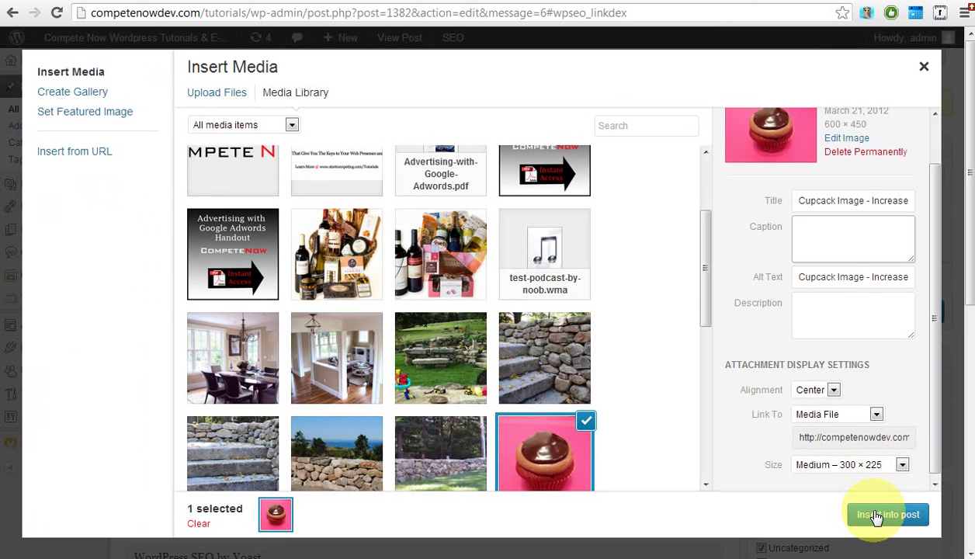
- Insert the centered cupcake image above the opening paragraph and update the post
{"action": "left_click", "coordinate": [876, 517]}
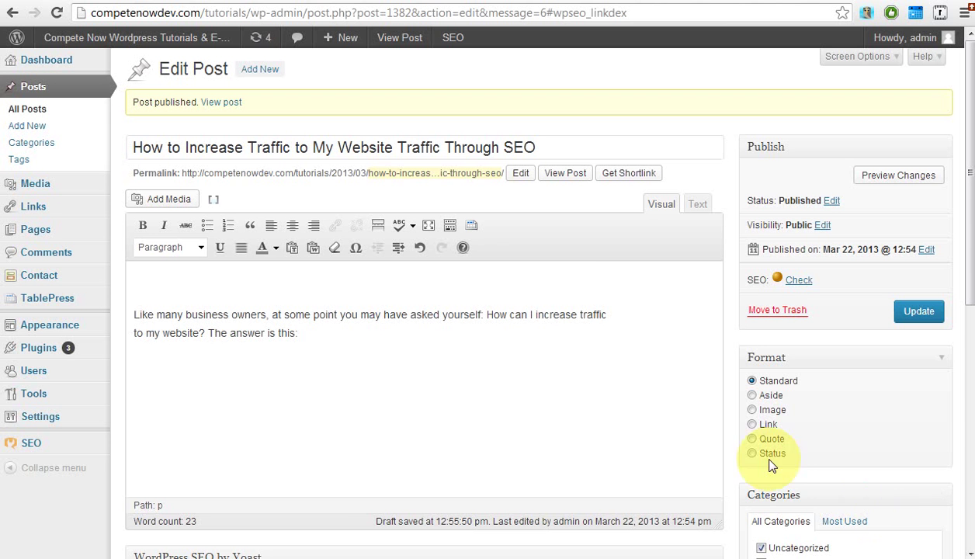
{"action": "left_click", "coordinate": [916, 312]}
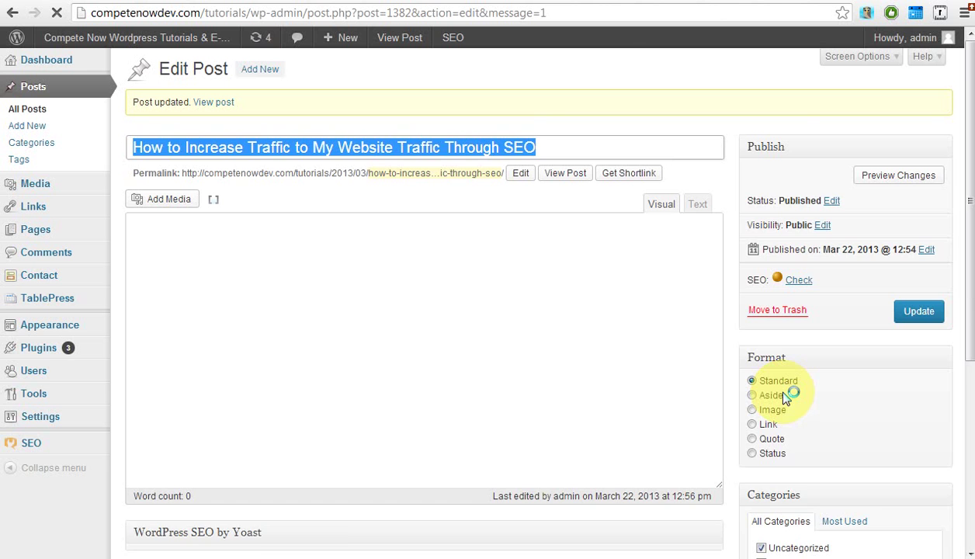
{"action": "scroll", "coordinate": [784, 398], "scroll_direction": "down", "scroll_amount": 8}
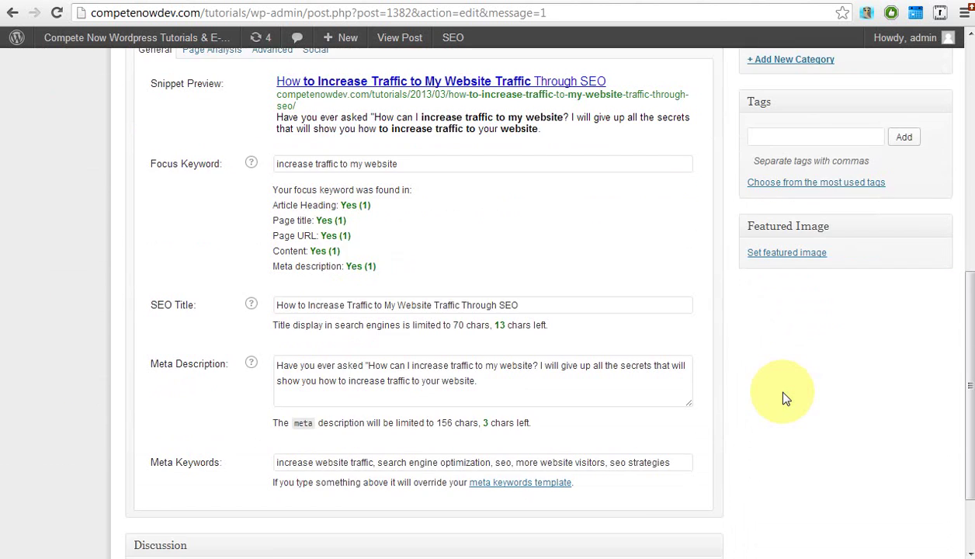
{"action": "scroll", "coordinate": [784, 399], "scroll_direction": "up", "scroll_amount": 7}
{"action": "scroll", "coordinate": [784, 398], "scroll_direction": "up", "scroll_amount": 1}
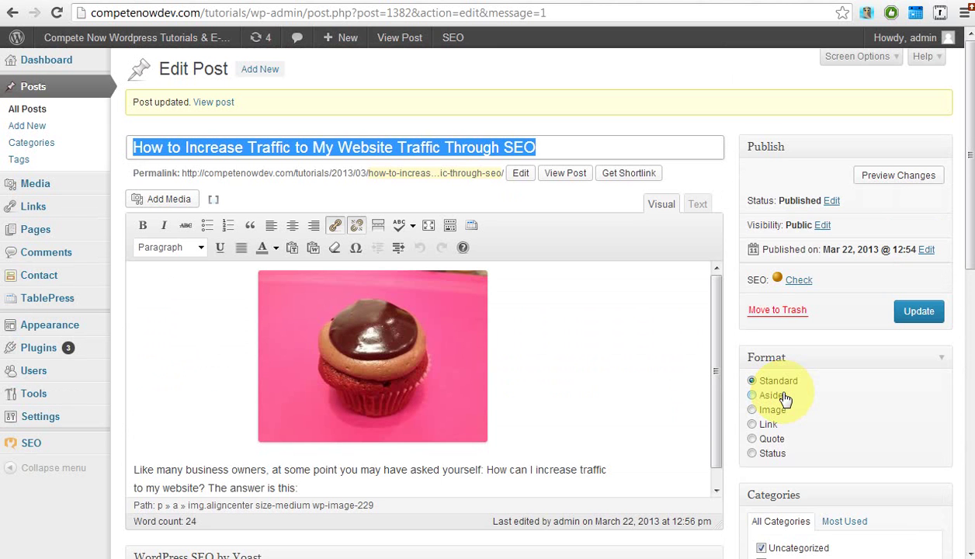
- View the live post, checking the title, centered cupcake image and opening paragraph
{"action": "left_click", "coordinate": [225, 102]}
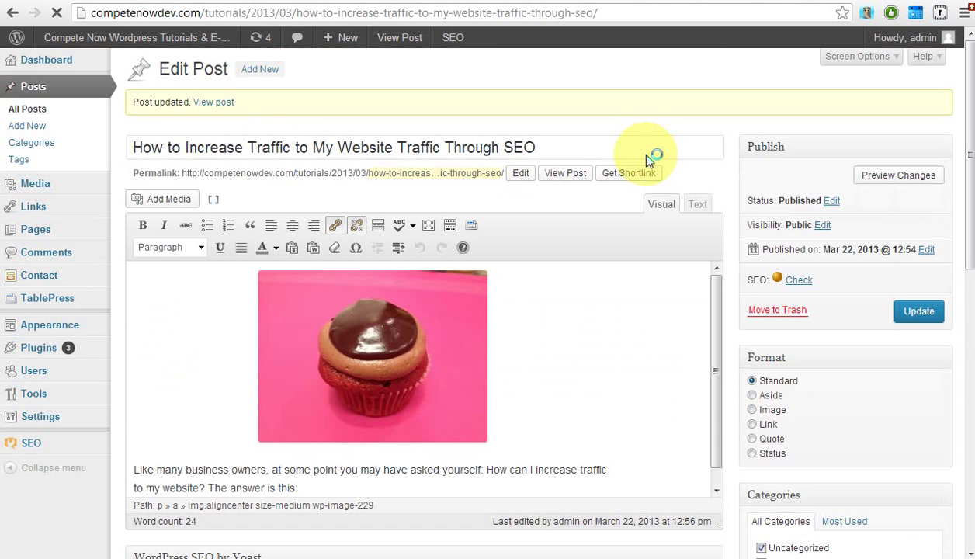
{"action": "scroll", "coordinate": [633, 233], "scroll_direction": "down", "scroll_amount": 4}
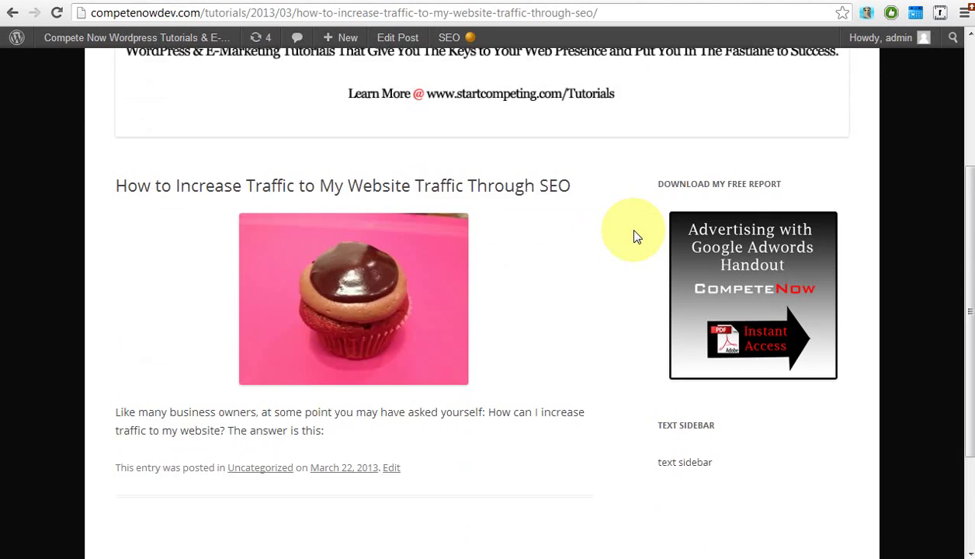
{"action": "scroll", "coordinate": [622, 313], "scroll_direction": "up", "scroll_amount": 4}
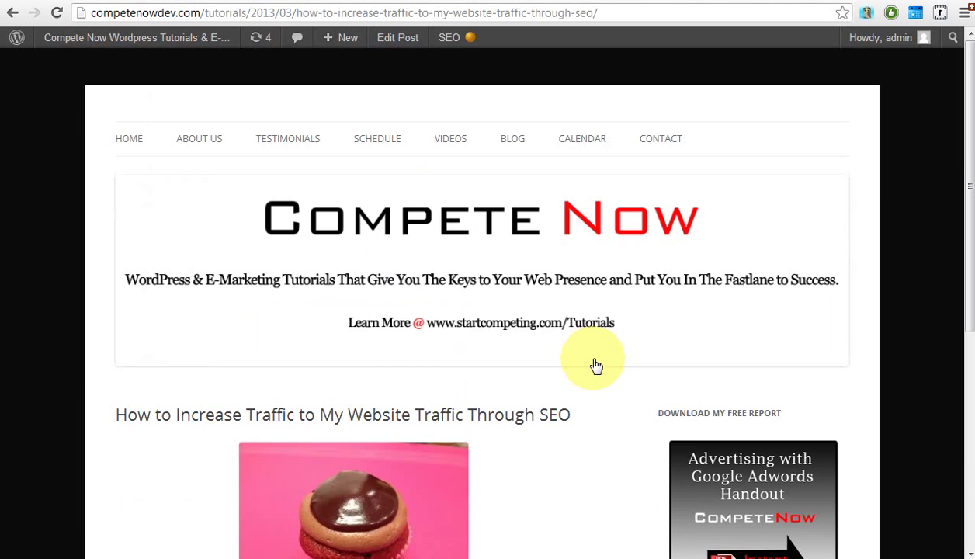
{"action": "scroll", "coordinate": [595, 366], "scroll_direction": "down", "scroll_amount": 3}
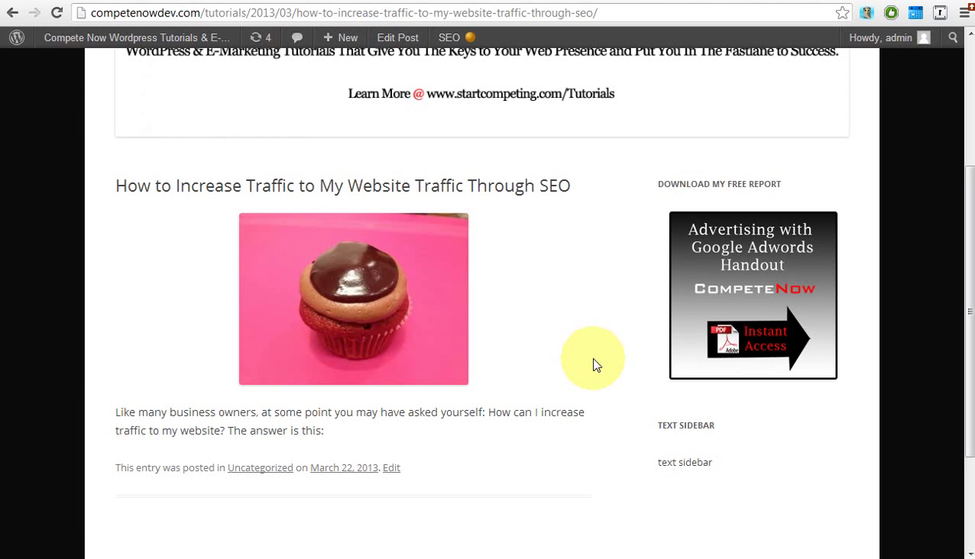
{"action": "scroll", "coordinate": [596, 366], "scroll_direction": "up", "scroll_amount": 3}
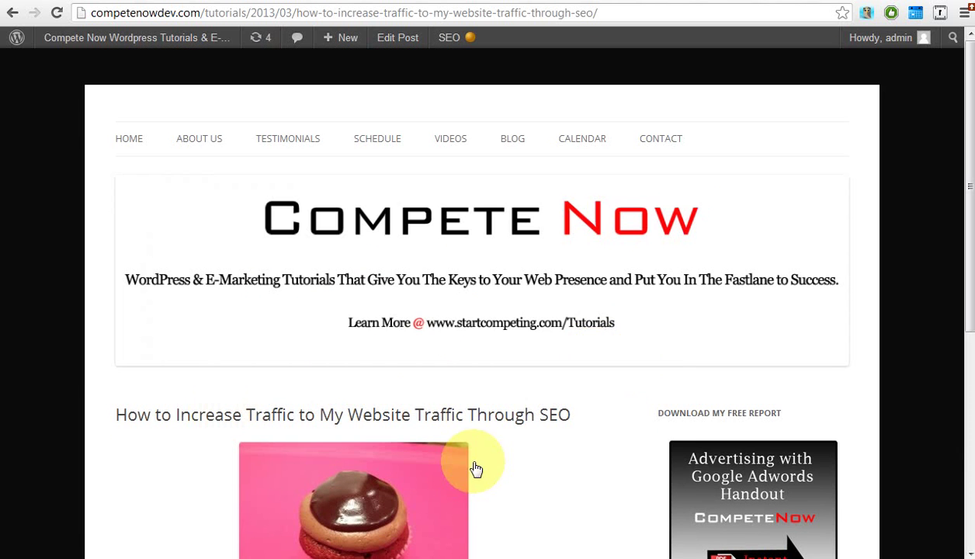